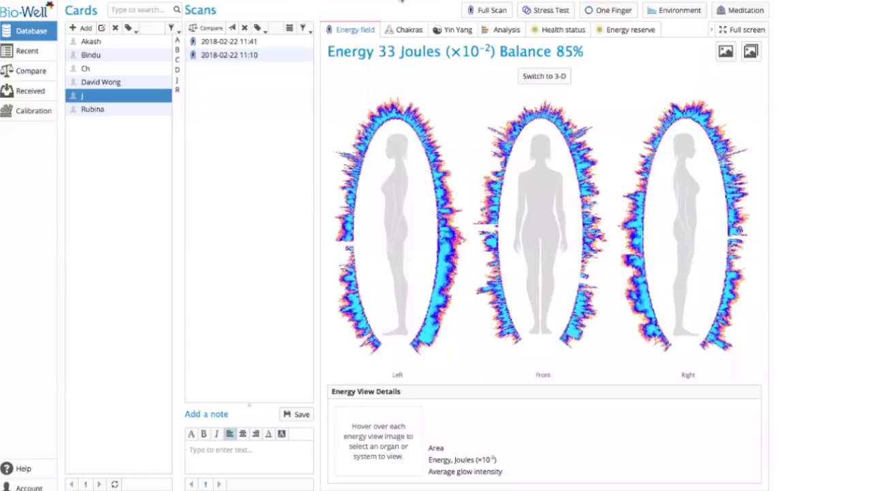
- Start a full scan for the selected card and capture all five right-hand fingers, from thumb to little finger
{"action": "left_click", "coordinate": [490, 12]}
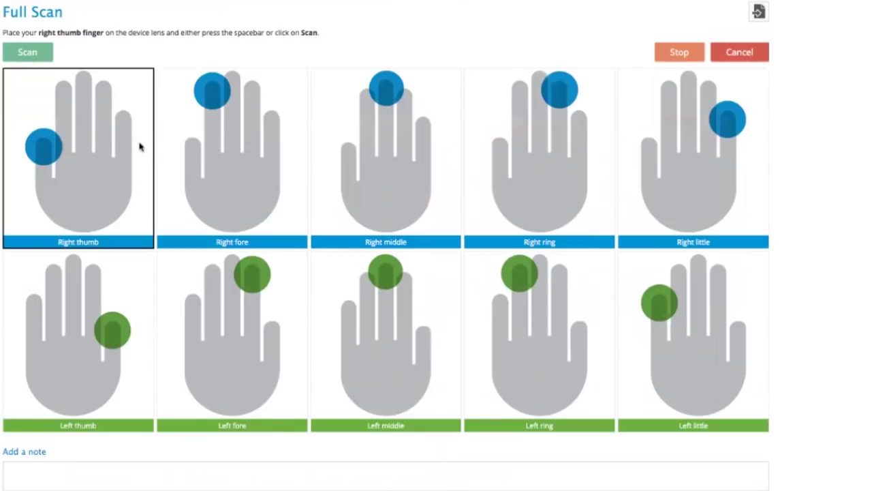
{"action": "left_click", "coordinate": [33, 59]}
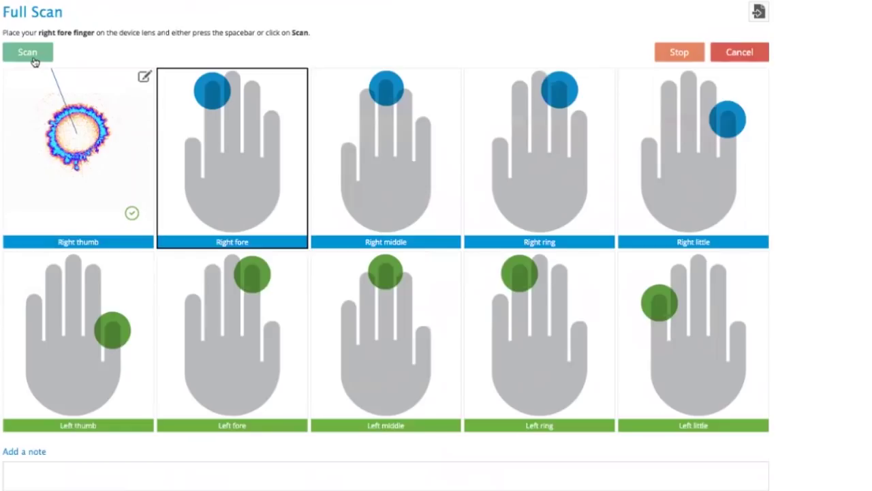
{"action": "left_click", "coordinate": [32, 59]}
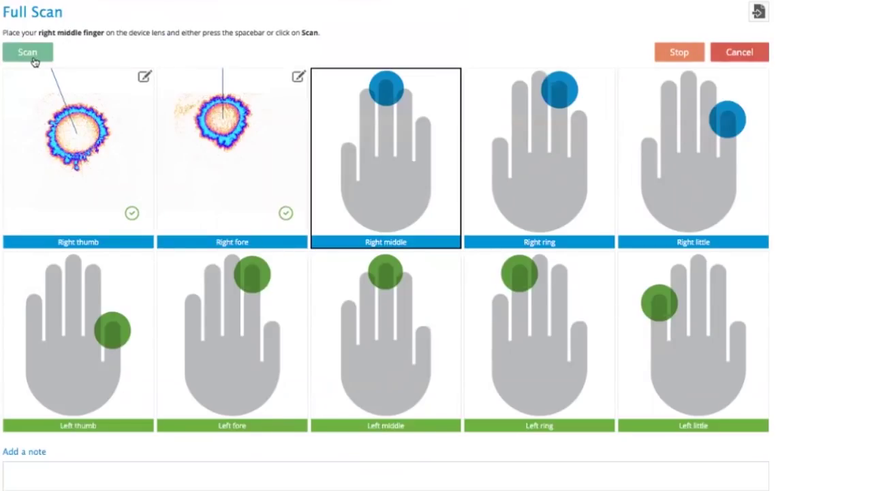
{"action": "left_click", "coordinate": [33, 59]}
{"action": "left_click", "coordinate": [32, 59]}
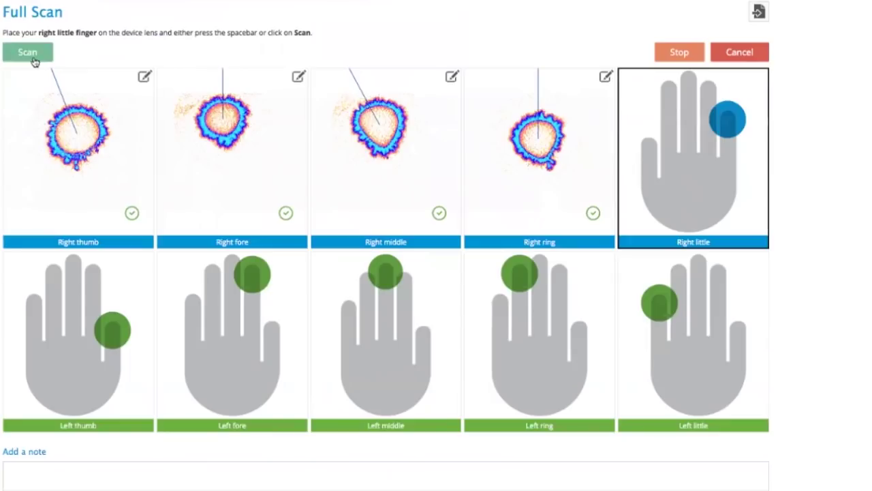
{"action": "left_click", "coordinate": [33, 59]}
{"action": "left_click", "coordinate": [673, 146]}
{"action": "key", "text": "space"}
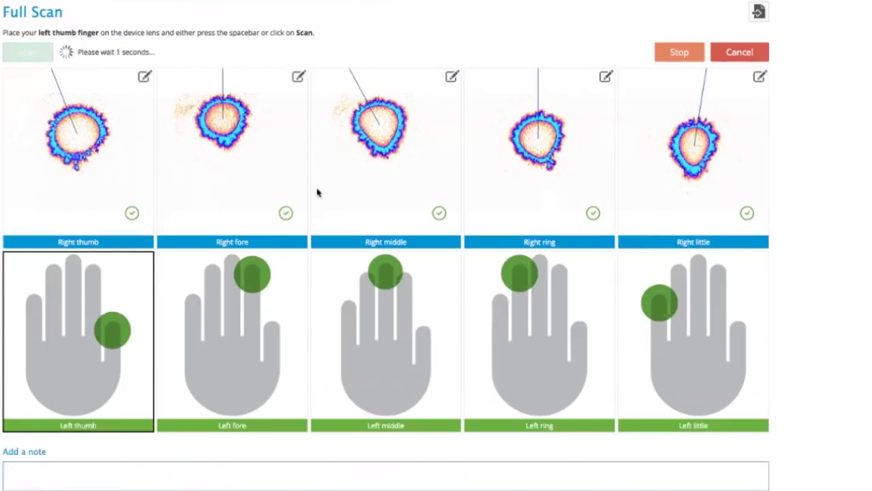
- Capture all five left-hand fingers, from thumb to little finger, and submit the completed scan for analysis
{"action": "left_click", "coordinate": [34, 51]}
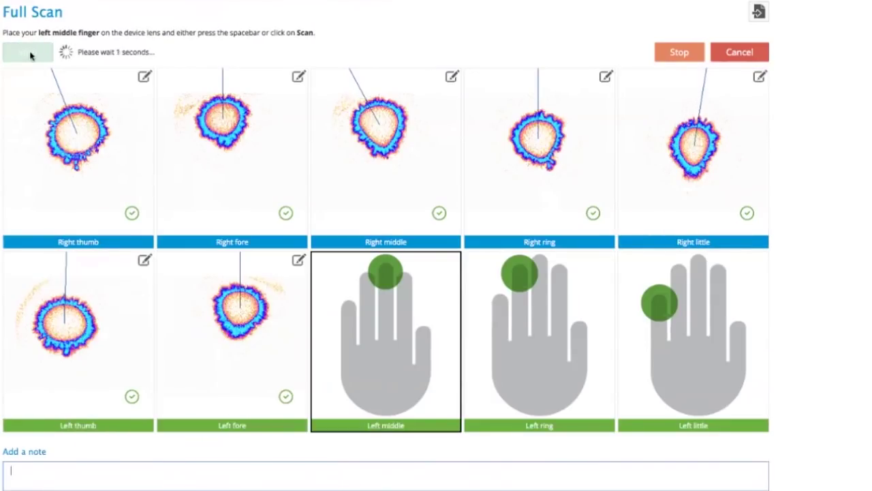
{"action": "left_click", "coordinate": [34, 52]}
{"action": "left_click", "coordinate": [40, 52]}
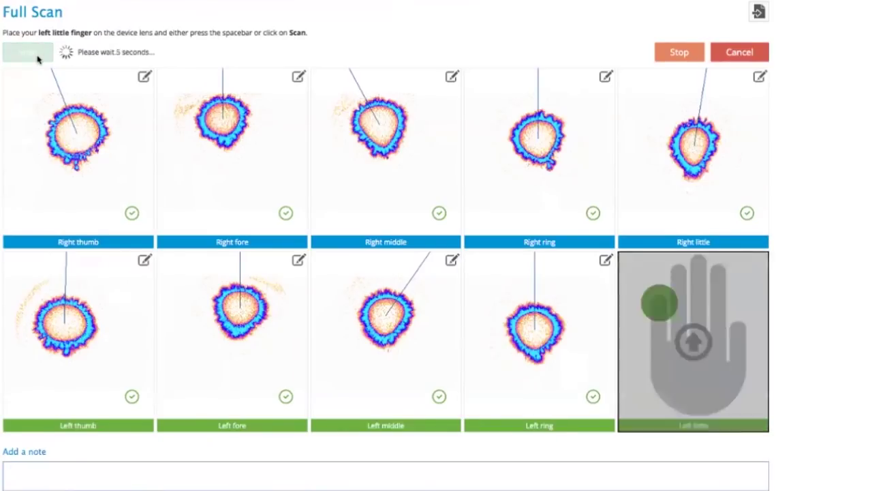
{"action": "left_click", "coordinate": [42, 66]}
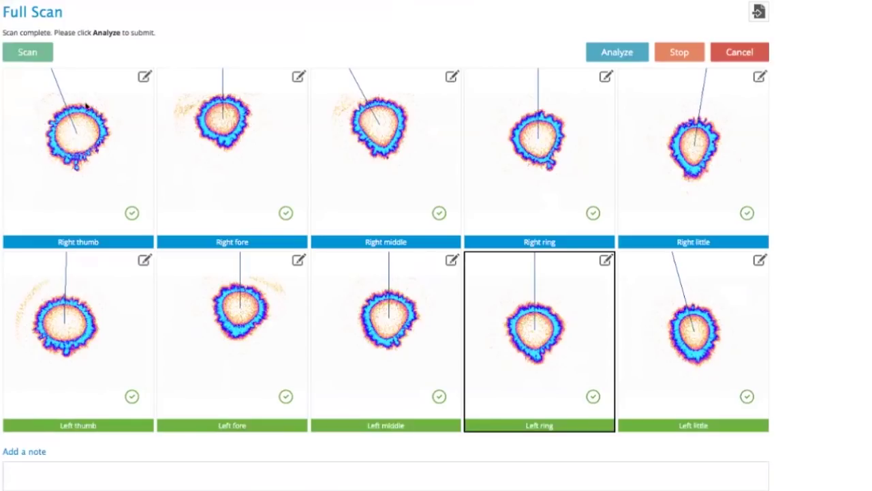
{"action": "left_click", "coordinate": [614, 54]}
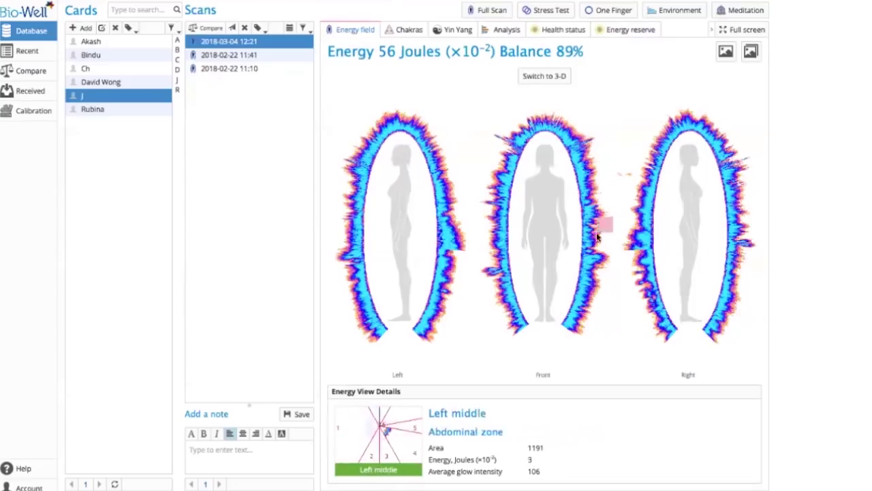
- View the new scan's chakra alignment and compare it with the balanced view, switching the overlay on and off again
{"action": "left_click", "coordinate": [406, 33]}
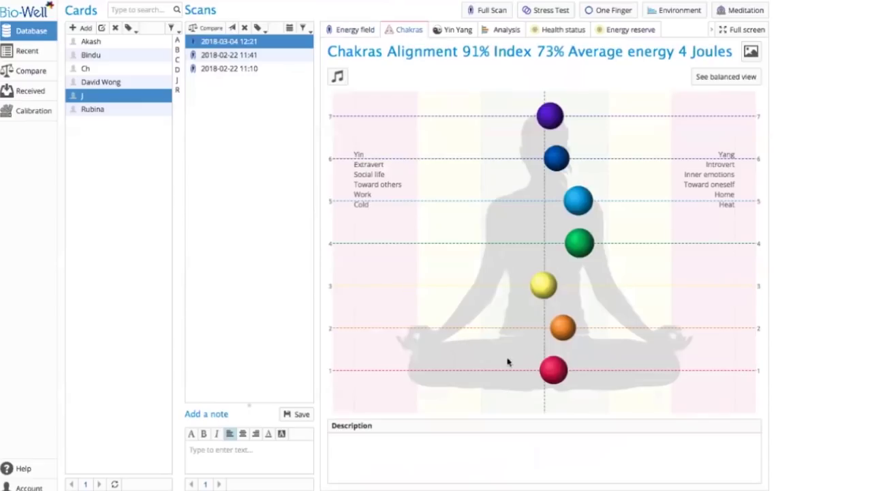
{"action": "left_click", "coordinate": [708, 77]}
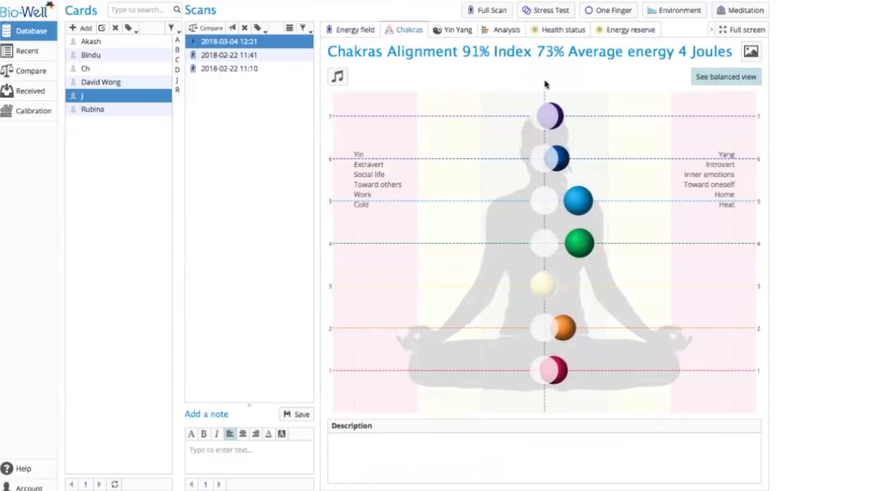
{"action": "left_click", "coordinate": [707, 80]}
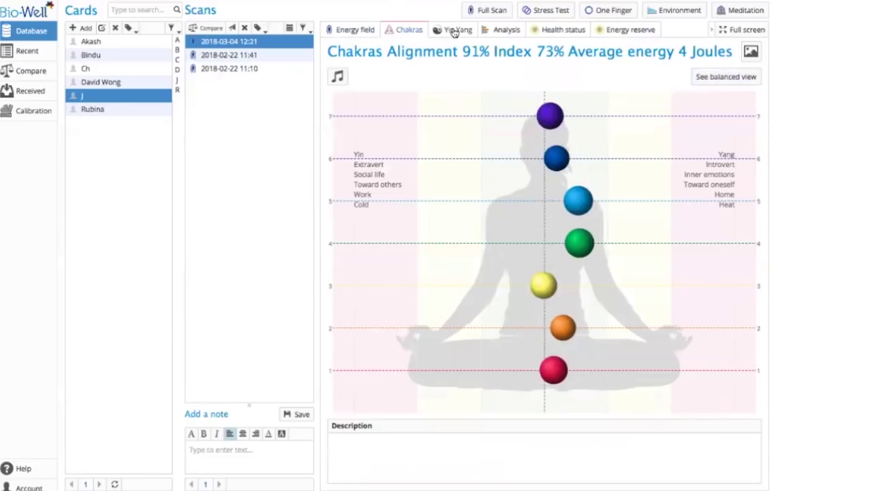
- Examine the Yin-Yang balance and its individual meridians in order, from Yin of Heart to Yang of Stomach
{"action": "left_click", "coordinate": [454, 31]}
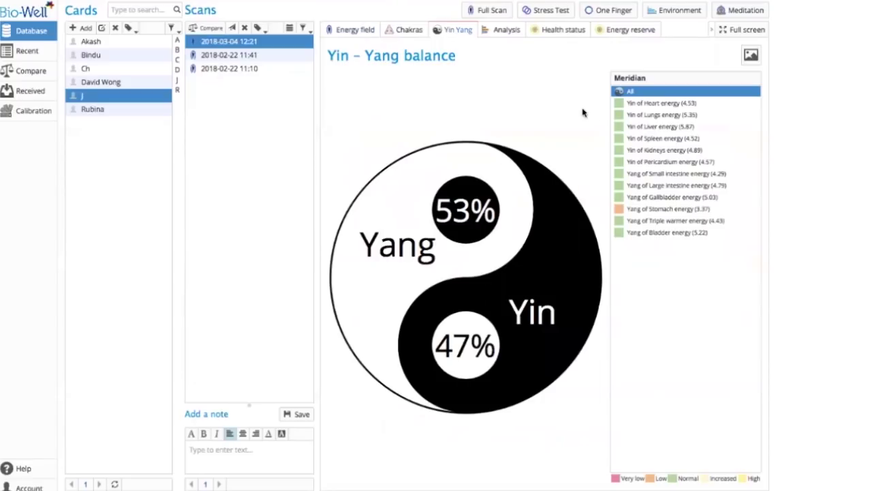
{"action": "left_click", "coordinate": [640, 103]}
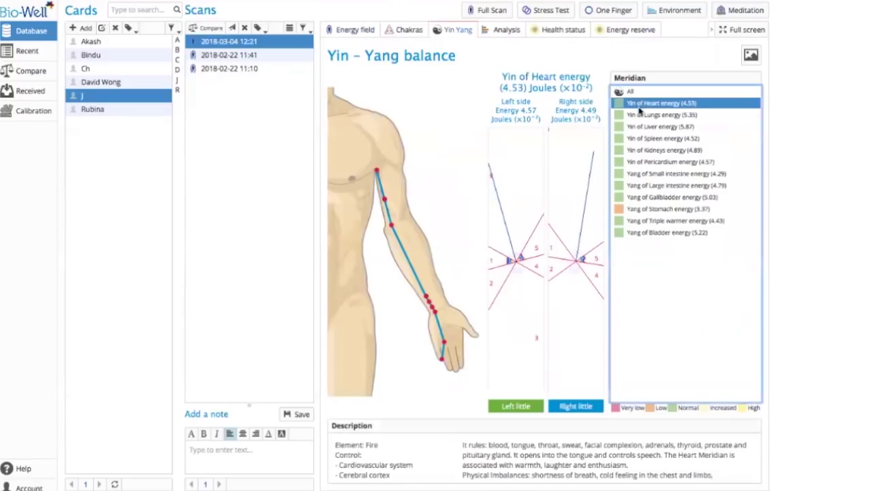
{"action": "left_click", "coordinate": [643, 114]}
{"action": "left_click", "coordinate": [649, 127]}
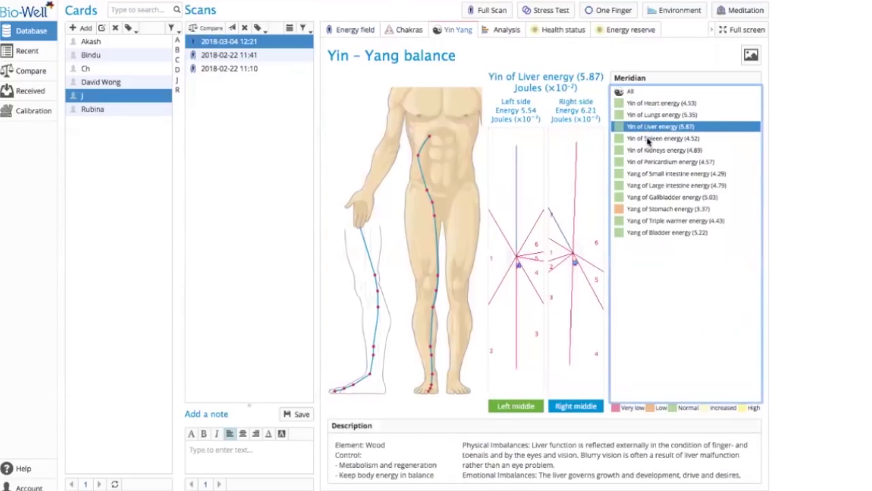
{"action": "left_click", "coordinate": [648, 139]}
{"action": "left_click", "coordinate": [652, 151]}
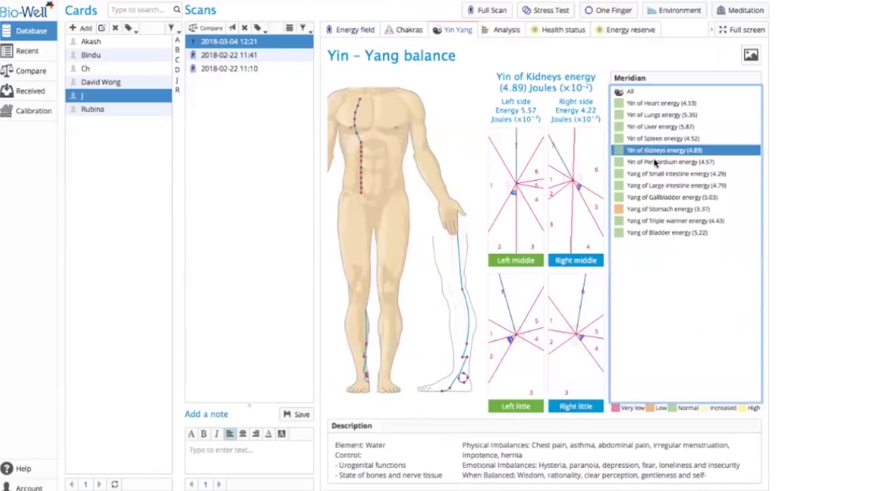
{"action": "left_click", "coordinate": [655, 163]}
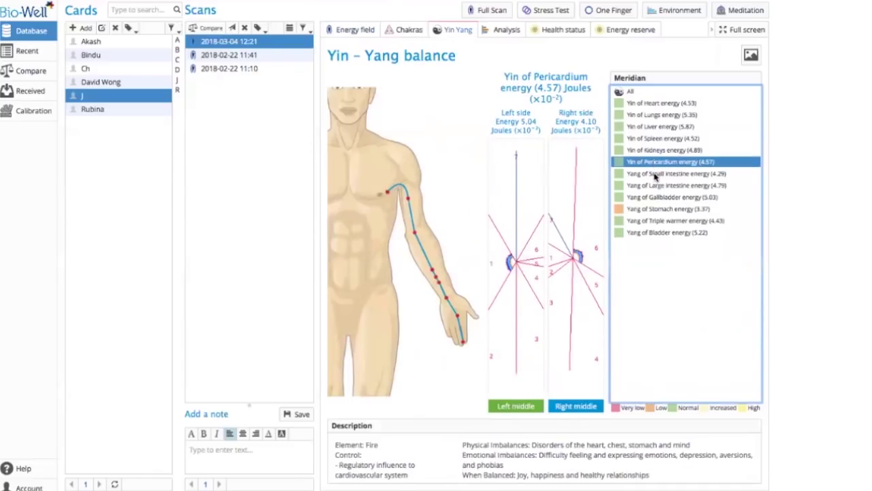
{"action": "left_click", "coordinate": [659, 174]}
{"action": "left_click", "coordinate": [659, 185]}
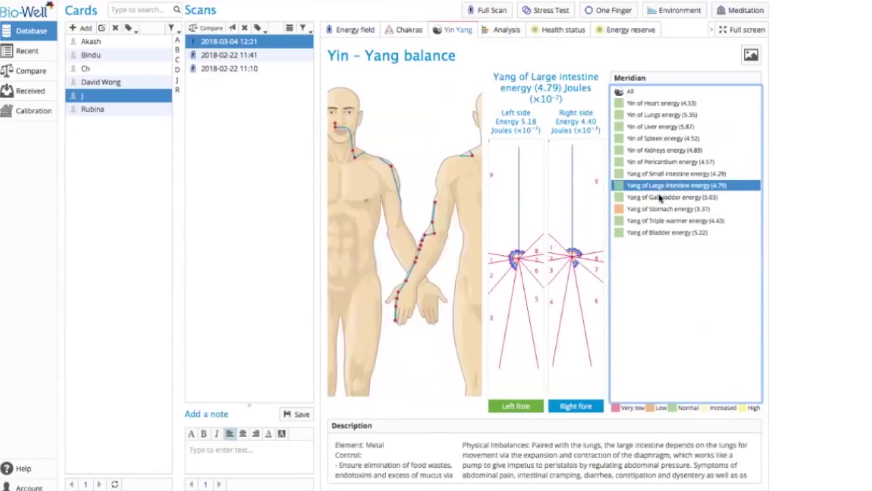
{"action": "left_click", "coordinate": [660, 196]}
{"action": "left_click", "coordinate": [660, 208]}
- Go through the meridians again from Yin of Heart to Yang of Bladder, and return to the Yang of Stomach details
{"action": "left_click", "coordinate": [661, 104]}
{"action": "left_click", "coordinate": [659, 115]}
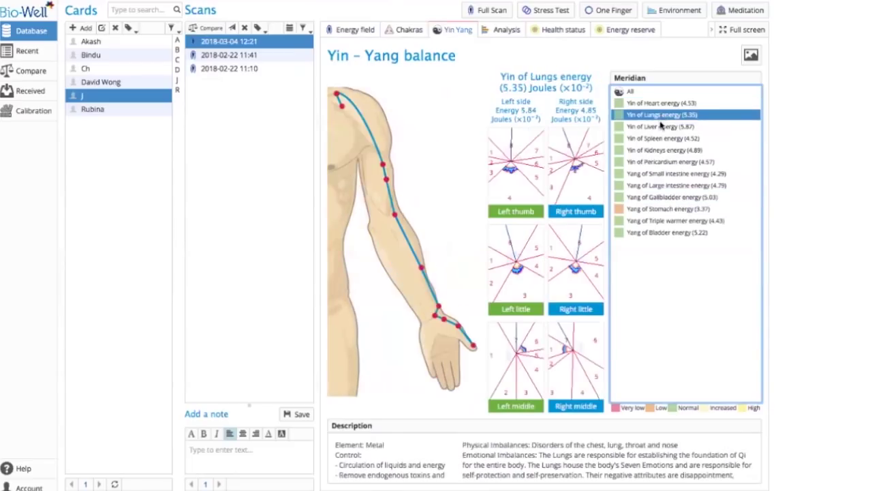
{"action": "left_click", "coordinate": [658, 127]}
{"action": "left_click", "coordinate": [659, 138]}
{"action": "left_click", "coordinate": [662, 151]}
{"action": "left_click", "coordinate": [664, 162]}
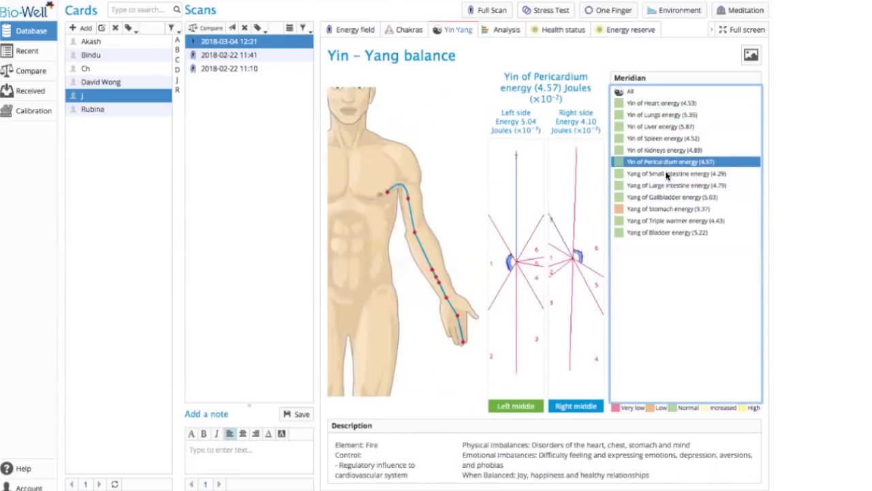
{"action": "left_click", "coordinate": [663, 174]}
{"action": "left_click", "coordinate": [665, 185]}
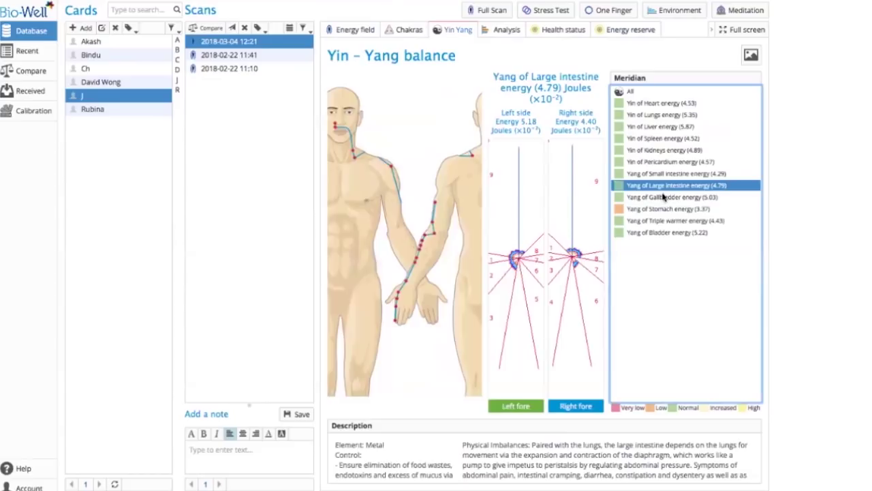
{"action": "left_click", "coordinate": [662, 197]}
{"action": "left_click", "coordinate": [664, 209]}
{"action": "left_click", "coordinate": [670, 222]}
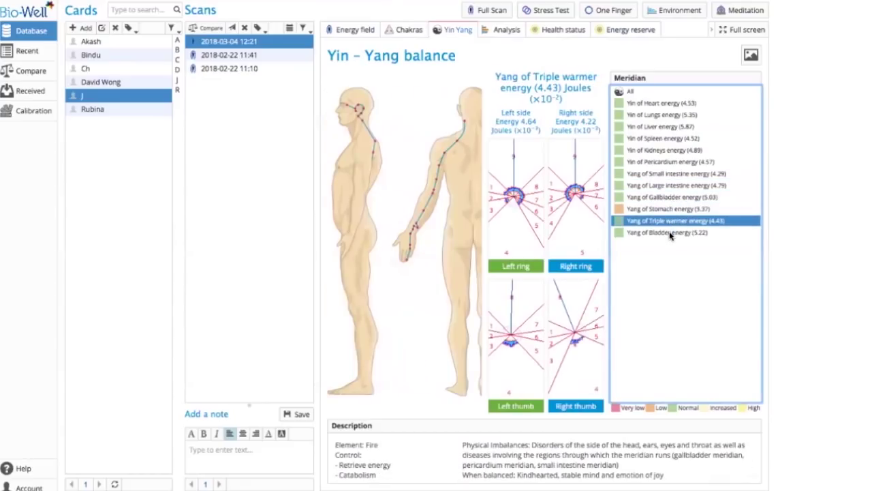
{"action": "left_click", "coordinate": [669, 232]}
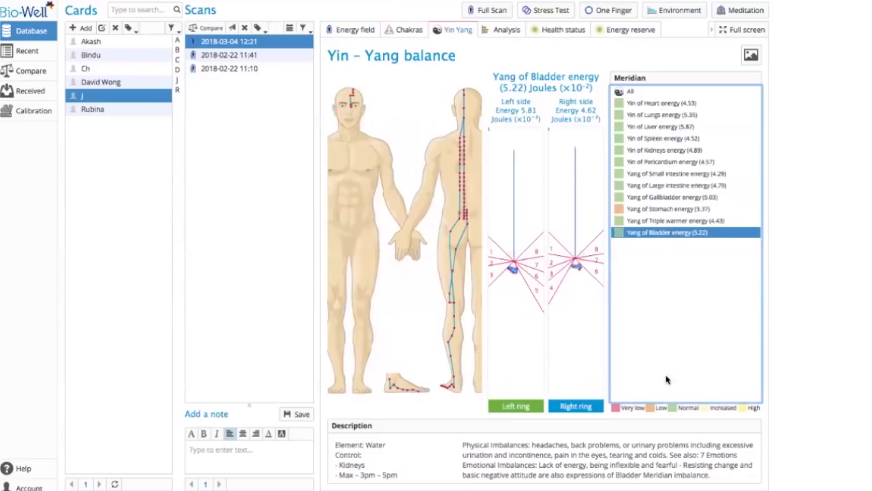
{"action": "left_click", "coordinate": [641, 208]}
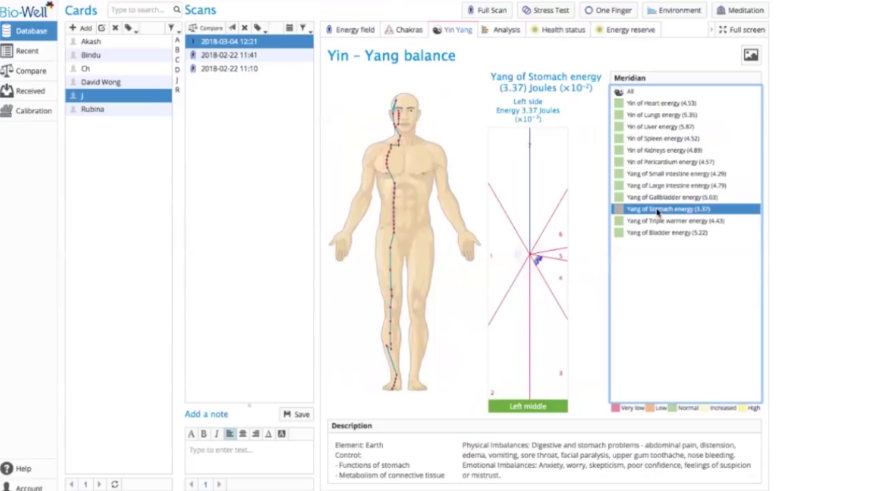
- Review the energy scan analysis, and compare the health status charts with the optimal health status overlay
{"action": "left_click", "coordinate": [504, 31]}
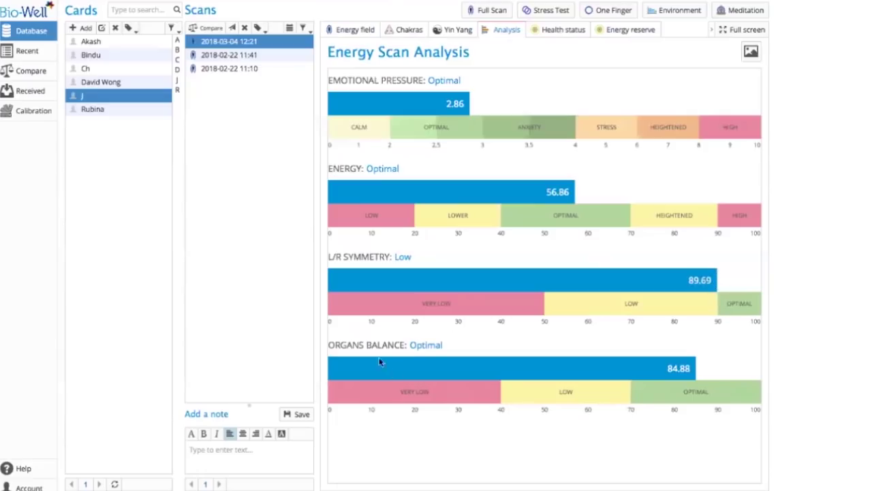
{"action": "left_click", "coordinate": [578, 30]}
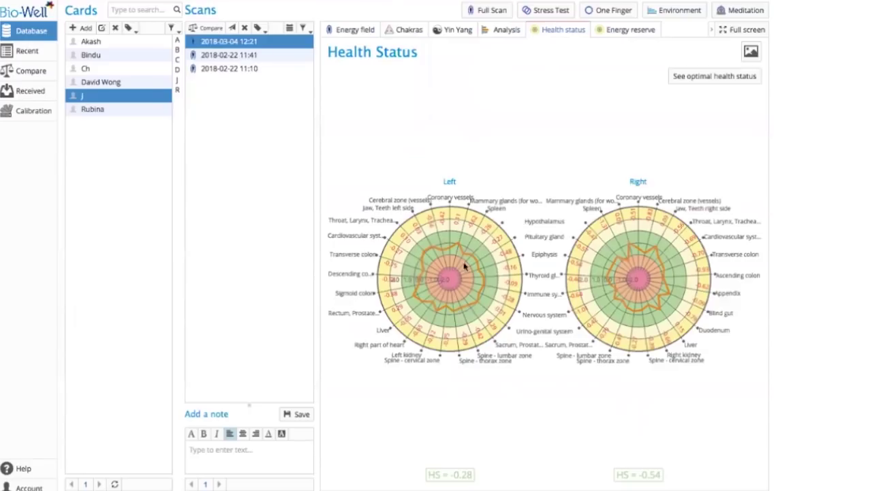
{"action": "left_click", "coordinate": [724, 77]}
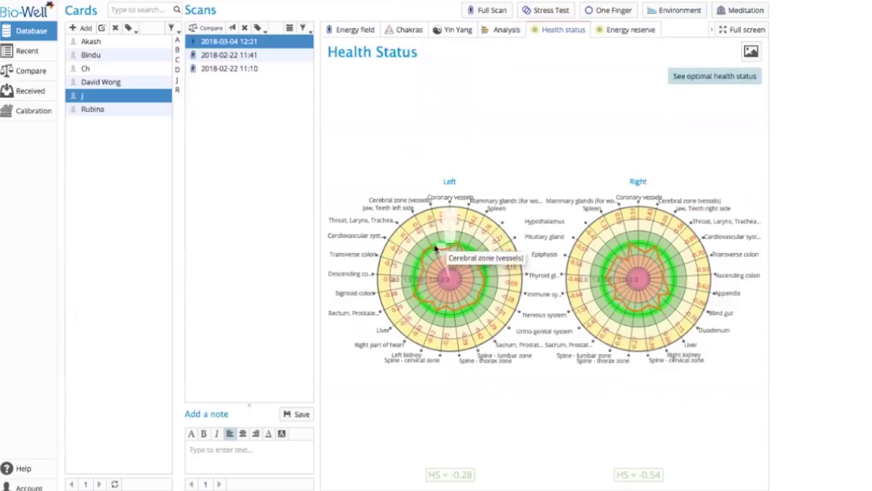
{"action": "left_click", "coordinate": [748, 77]}
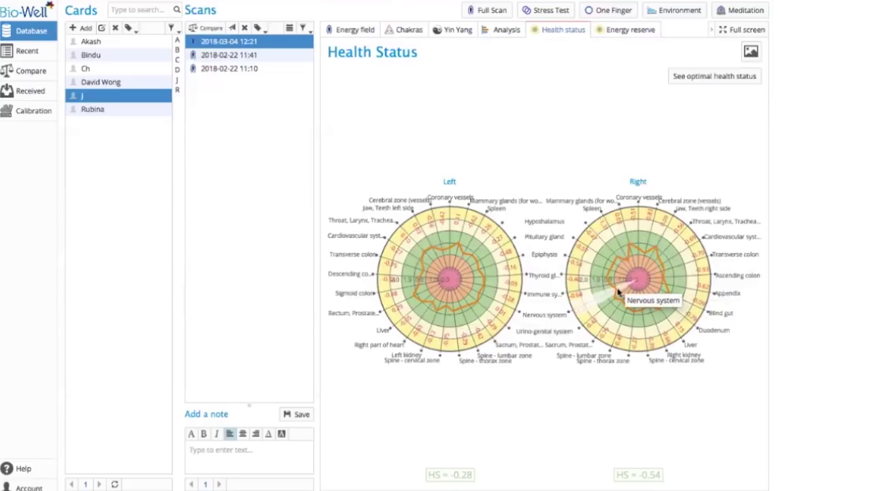
- Examine the energy reserve charts, comparing them with the optimal energy reserve and with the health status overlay
{"action": "left_click", "coordinate": [628, 30]}
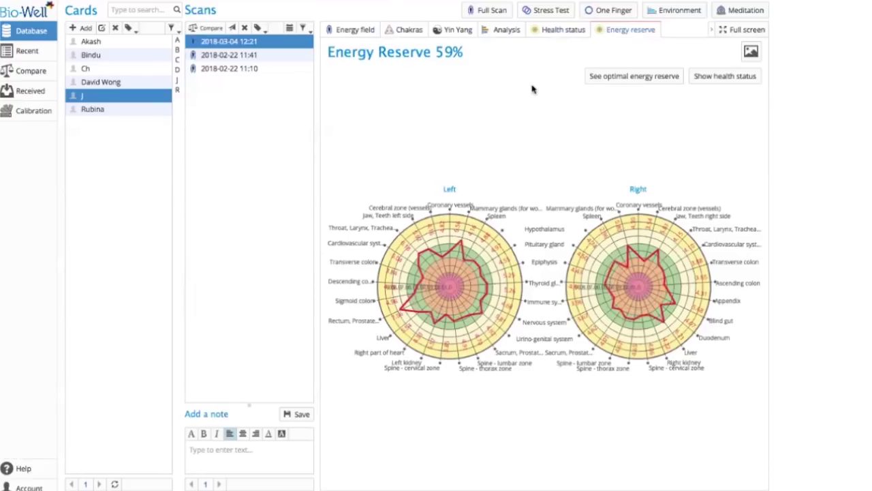
{"action": "left_click", "coordinate": [608, 77]}
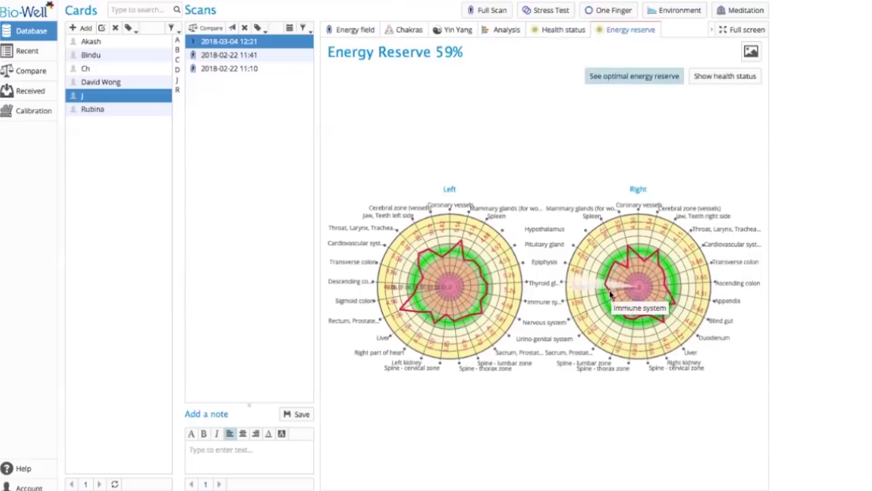
{"action": "left_click", "coordinate": [652, 80]}
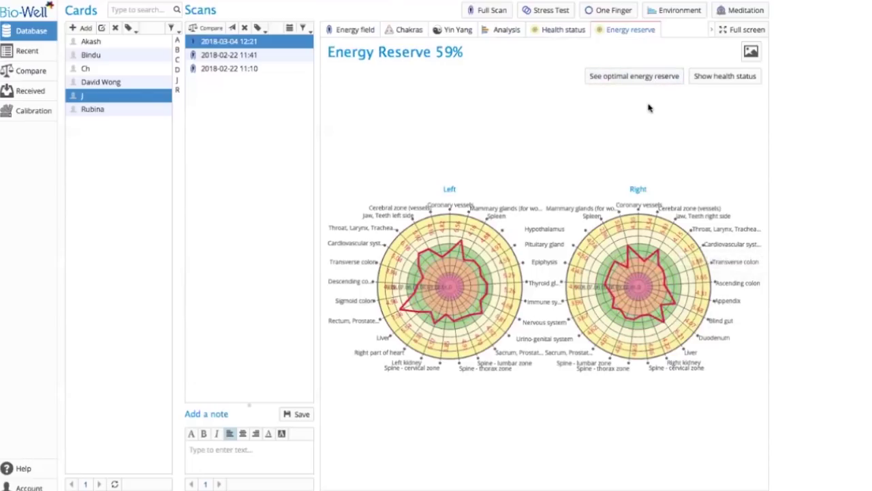
{"action": "left_click", "coordinate": [729, 80]}
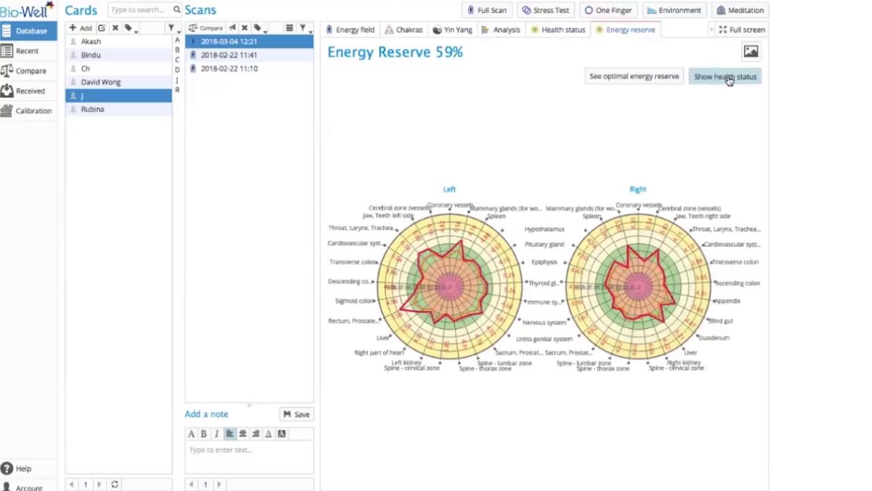
{"action": "left_click", "coordinate": [728, 78]}
{"action": "left_click", "coordinate": [727, 78]}
{"action": "left_click", "coordinate": [727, 79]}
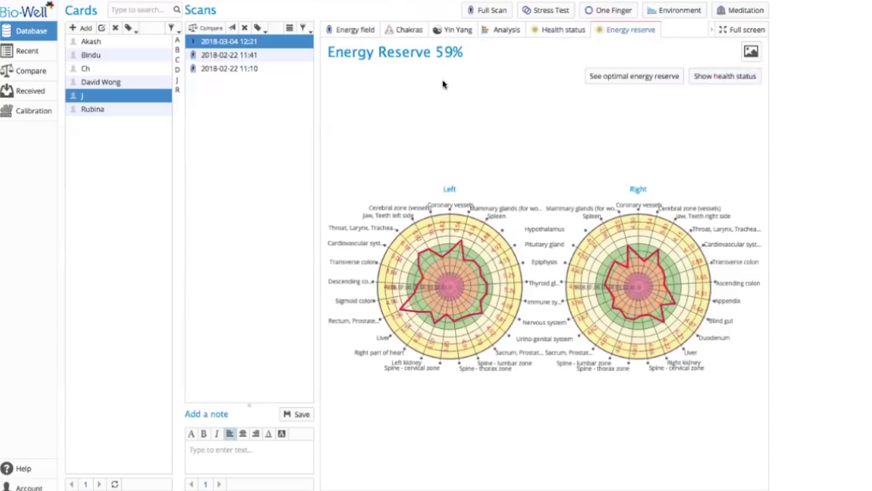
{"action": "left_click", "coordinate": [231, 69]}
{"action": "mouse_move", "coordinate": [670, 363]}
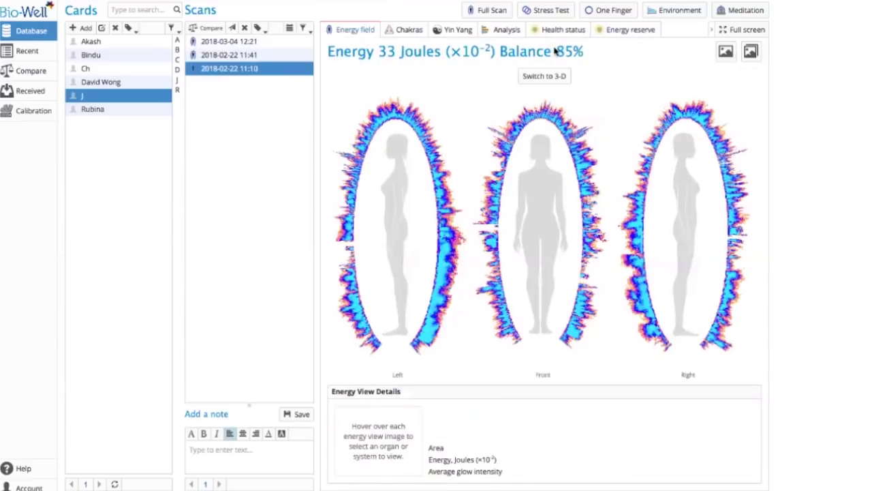
{"action": "left_click", "coordinate": [413, 30]}
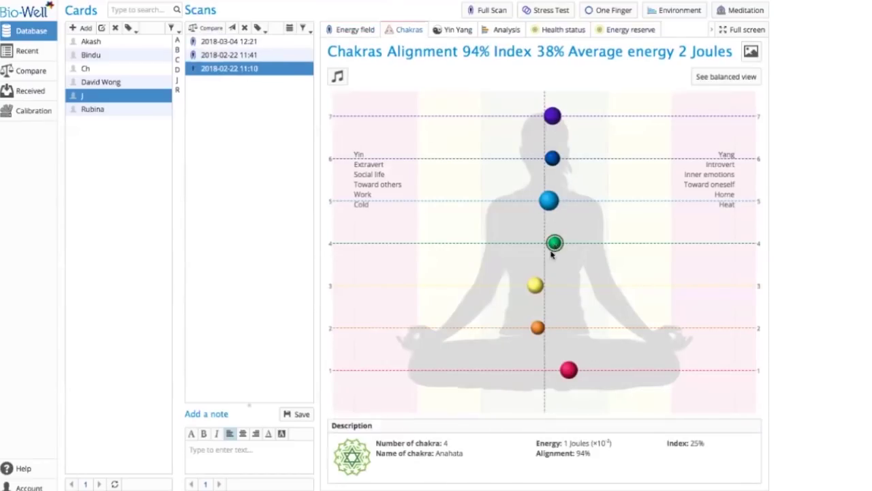
{"action": "mouse_move", "coordinate": [537, 329]}
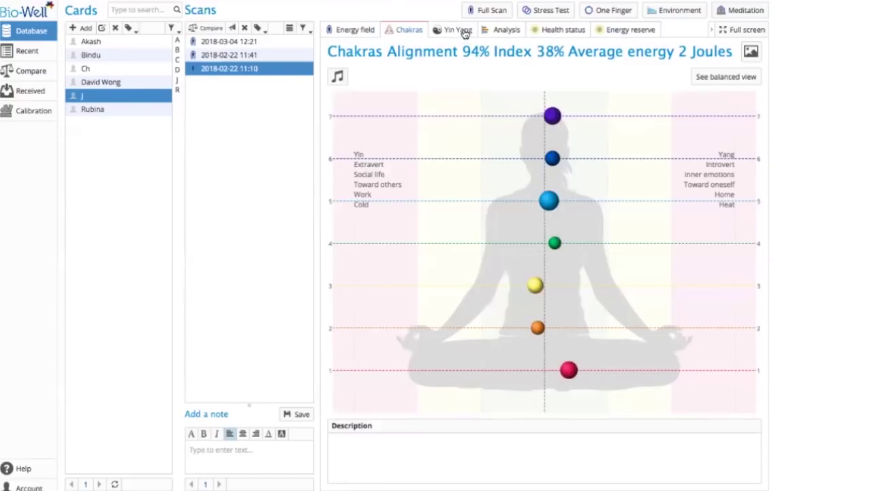
{"action": "left_click", "coordinate": [463, 31]}
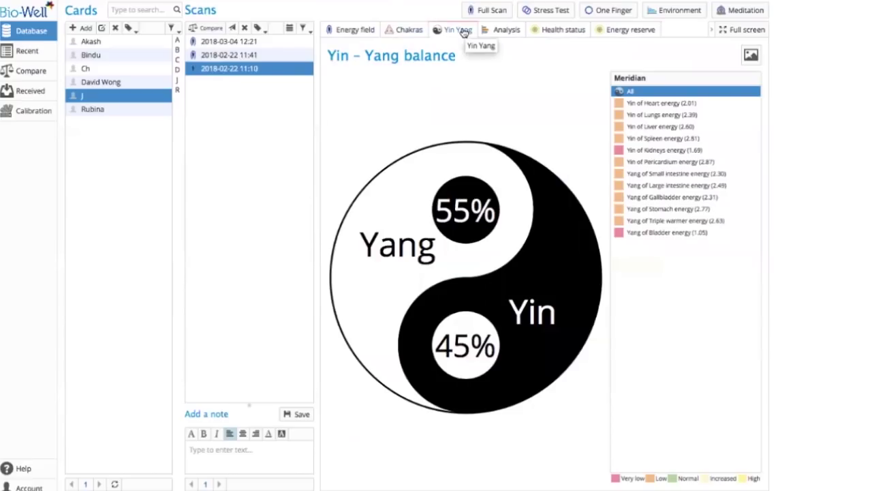
{"action": "left_click", "coordinate": [652, 154]}
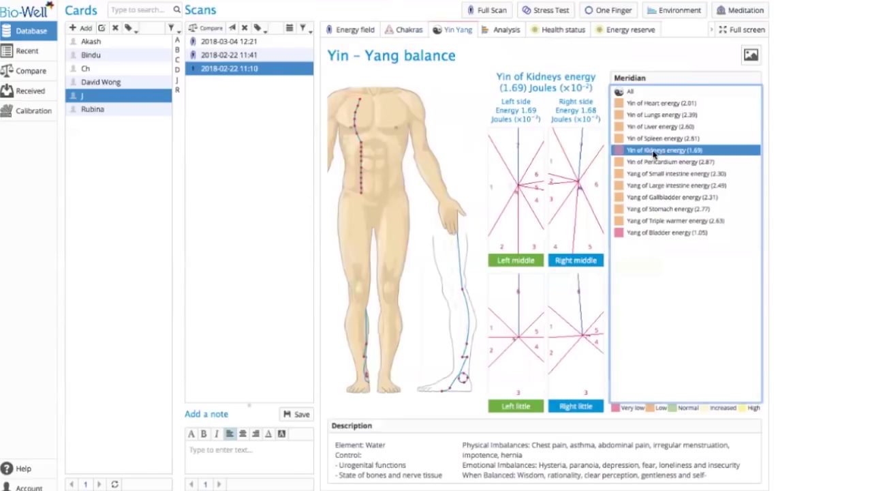
{"action": "left_click", "coordinate": [668, 233]}
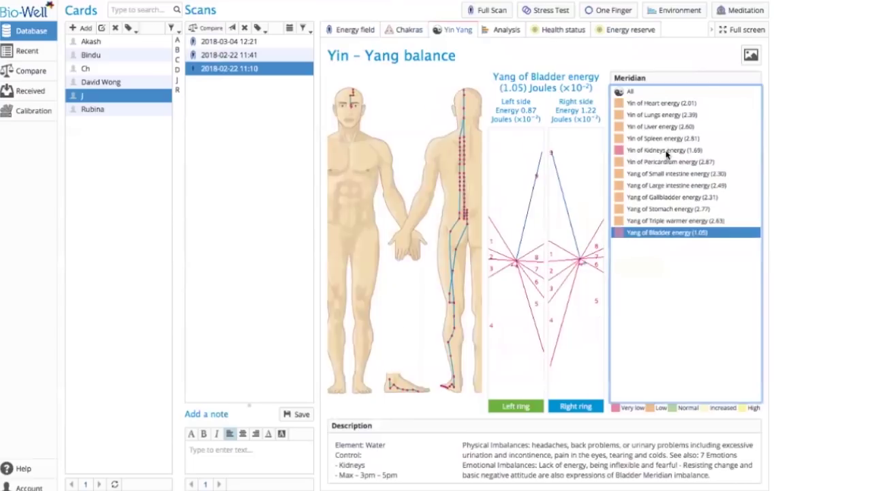
{"action": "left_click", "coordinate": [666, 152]}
{"action": "left_click", "coordinate": [506, 32]}
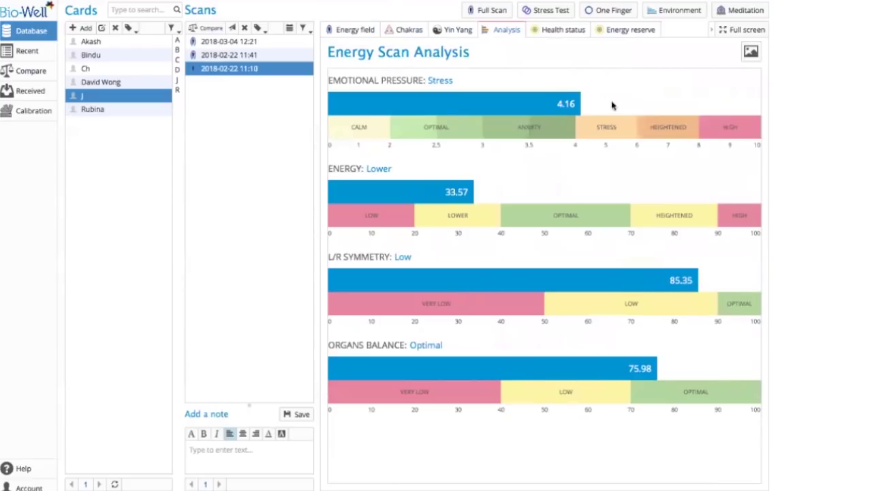
{"action": "left_click", "coordinate": [563, 30]}
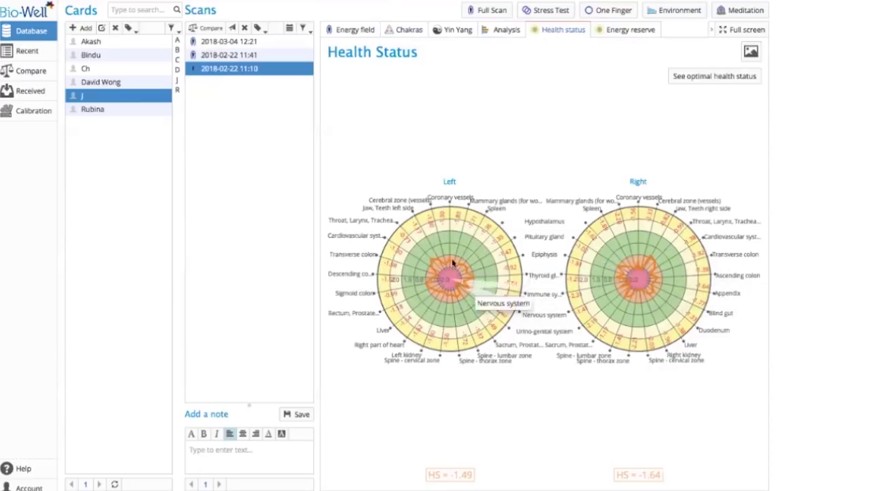
{"action": "left_click", "coordinate": [627, 32]}
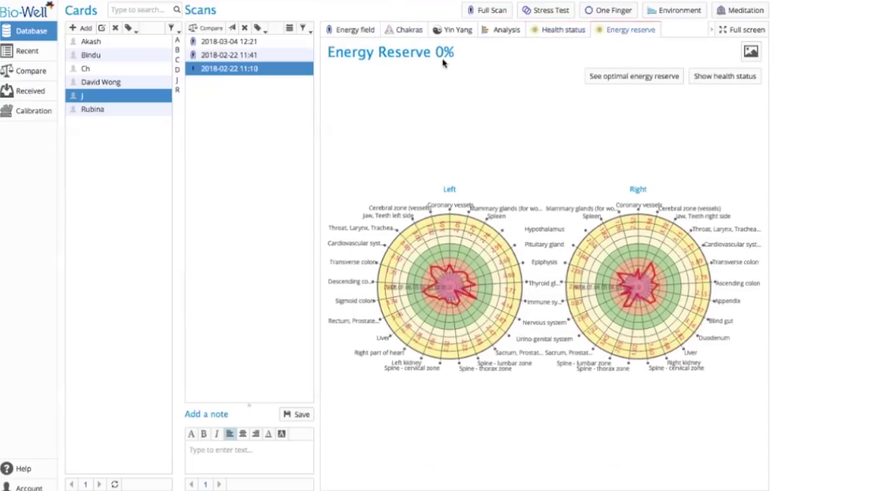
- Revisit the energy field and chakras of the 11:10 scan, and inspect the organ sectors around the head in the energy field
{"action": "left_click", "coordinate": [355, 31]}
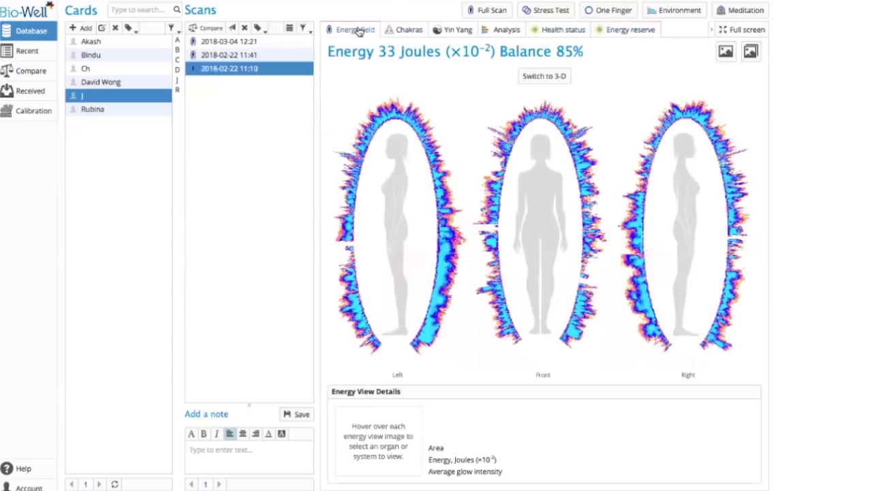
{"action": "left_click", "coordinate": [409, 32]}
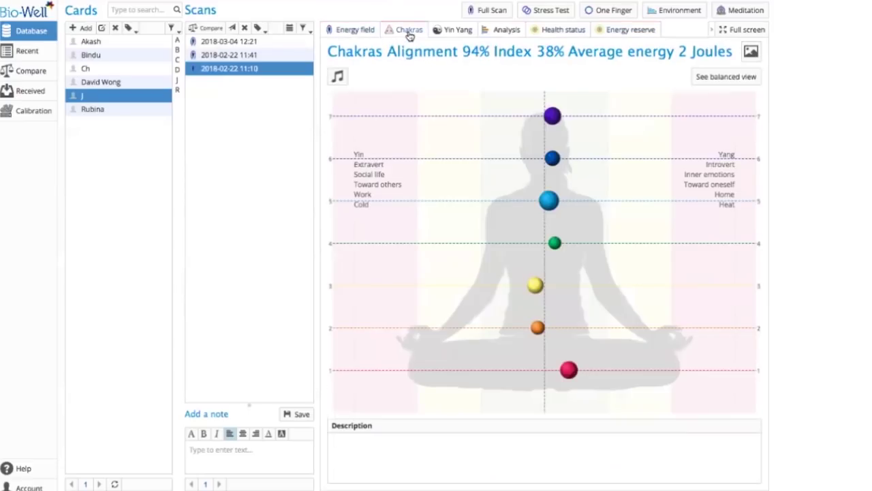
{"action": "left_click", "coordinate": [368, 32]}
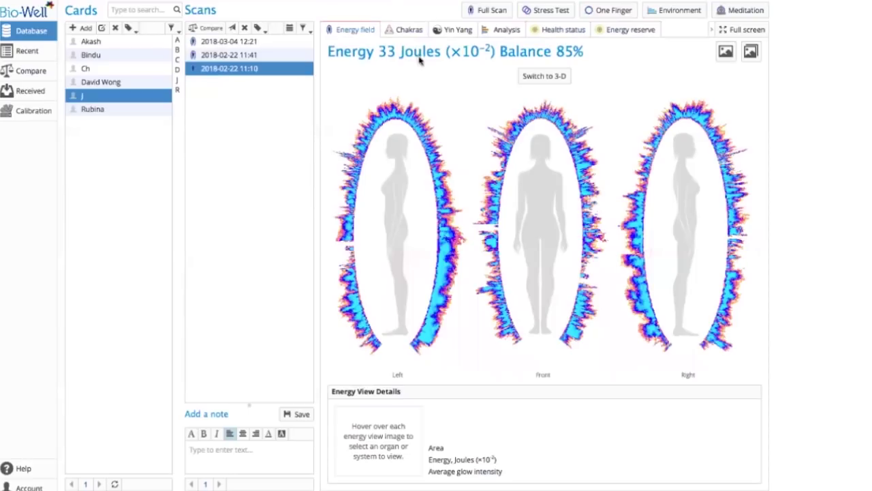
{"action": "mouse_move", "coordinate": [445, 90]}
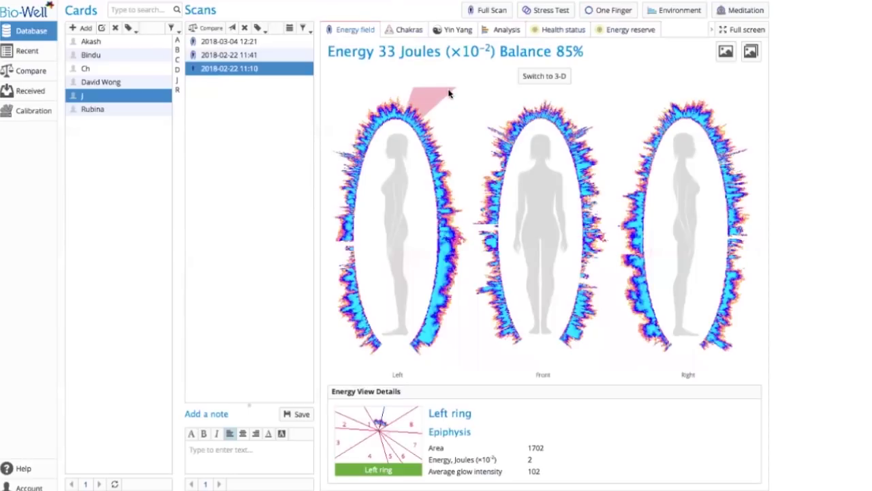
{"action": "mouse_move", "coordinate": [483, 124]}
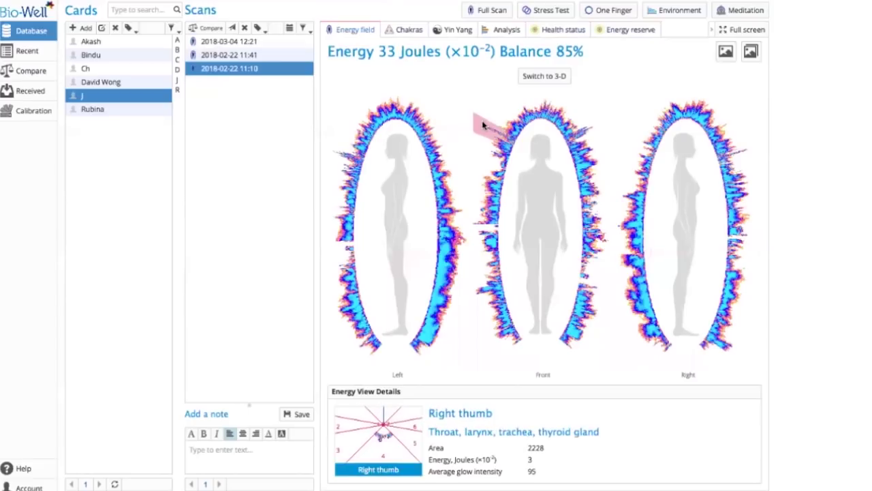
{"action": "mouse_move", "coordinate": [451, 121]}
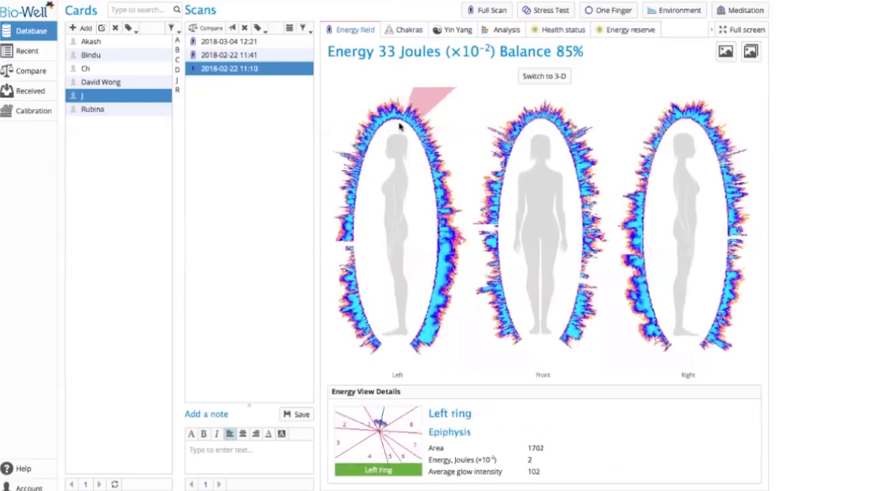
{"action": "mouse_move", "coordinate": [380, 148]}
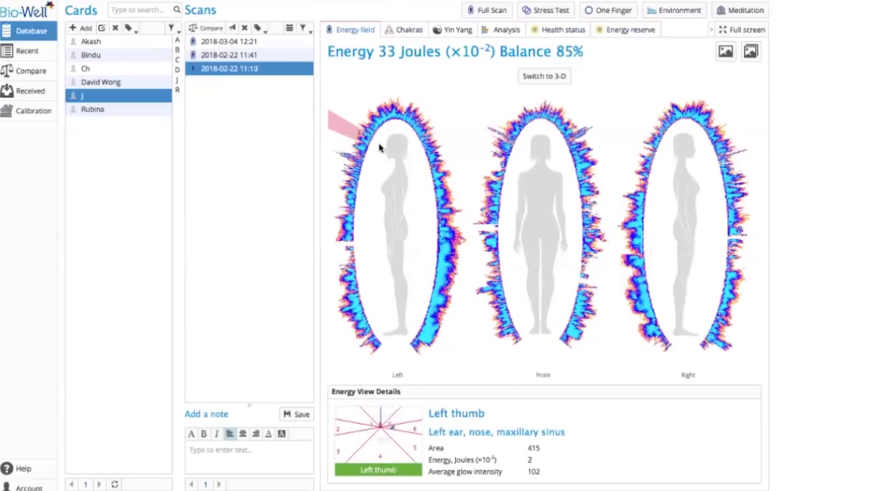
{"action": "left_click", "coordinate": [234, 56]}
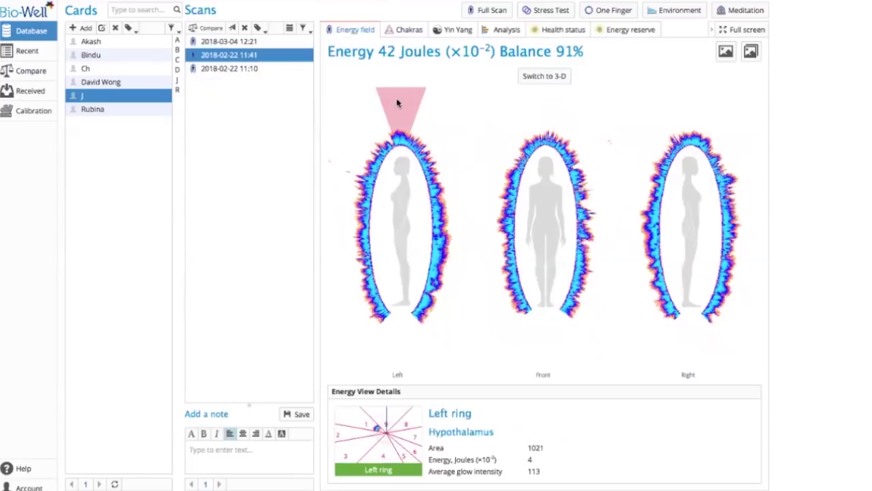
{"action": "left_click", "coordinate": [252, 71], "text": "ctrl"}
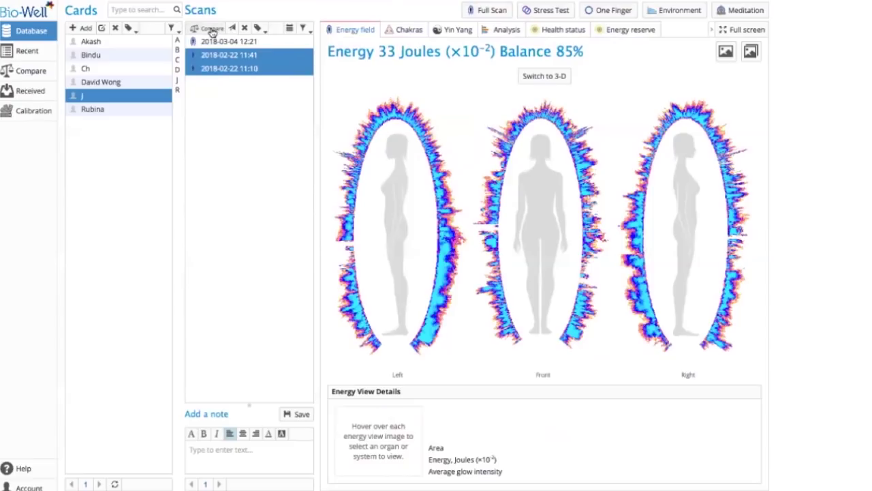
{"action": "left_click", "coordinate": [36, 77]}
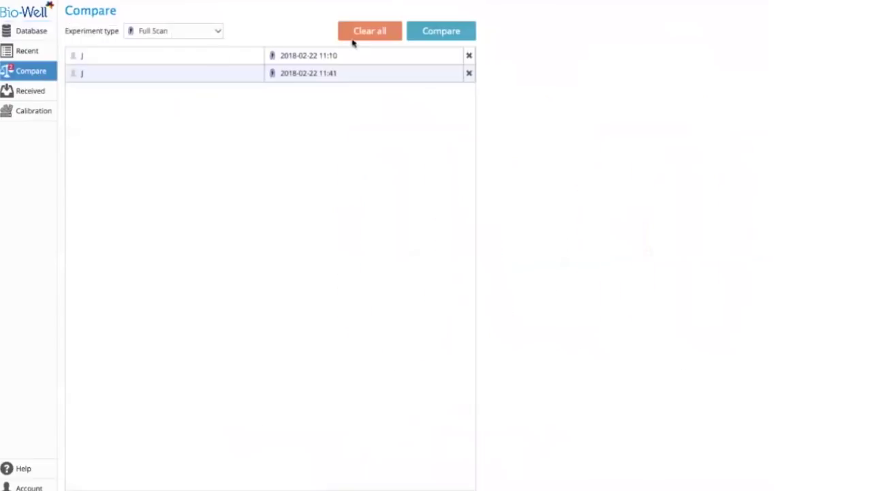
{"action": "left_click", "coordinate": [432, 36]}
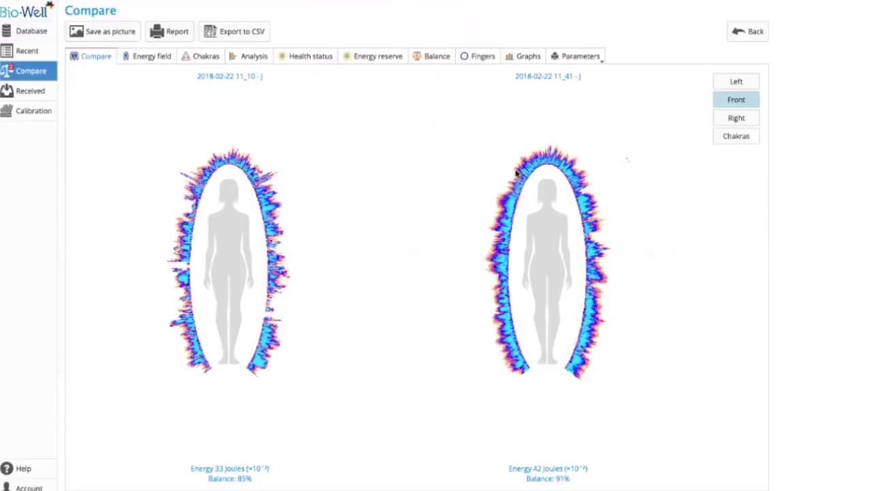
- Compare the overlaid energy fields of both scans, alternately highlighting the 11:10 and 11:41 outlines
{"action": "left_click", "coordinate": [150, 57]}
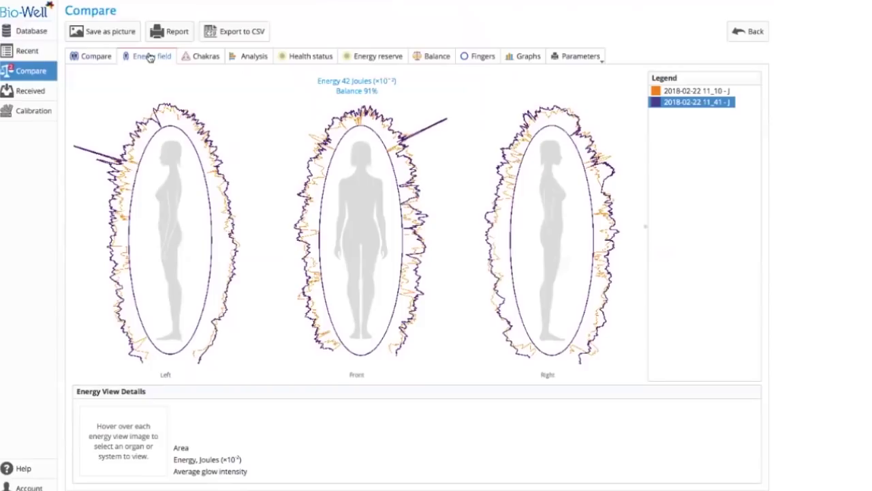
{"action": "left_click", "coordinate": [664, 94]}
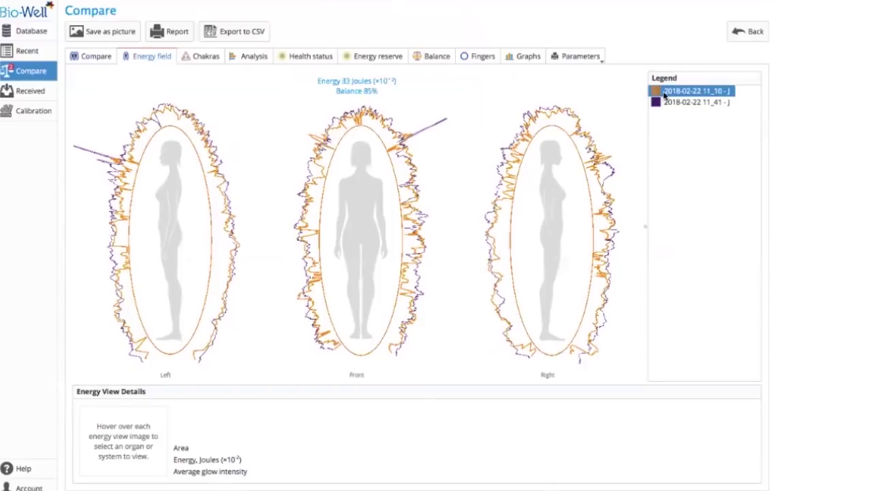
{"action": "left_click", "coordinate": [675, 105]}
{"action": "left_click", "coordinate": [677, 97]}
{"action": "left_click", "coordinate": [674, 103]}
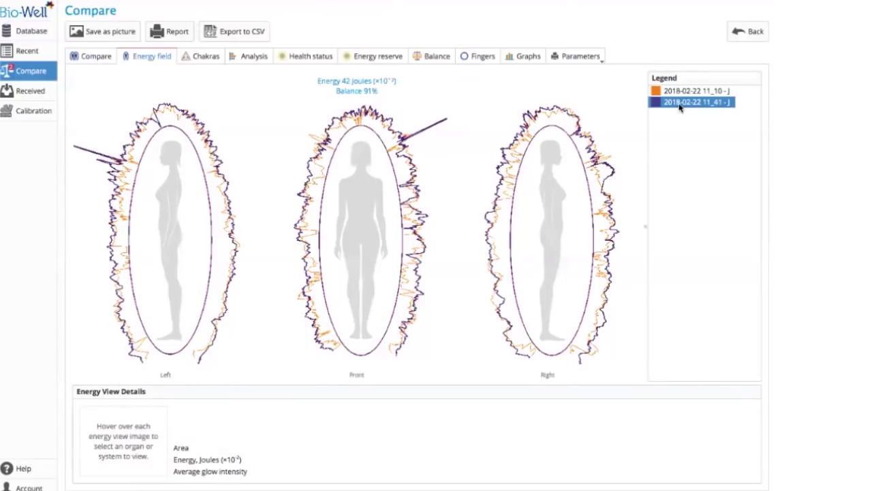
- Compare the chakra alignment of both scans, switching repeatedly between 11:10 and 11:41 and finishing on 11:41
{"action": "left_click", "coordinate": [206, 56]}
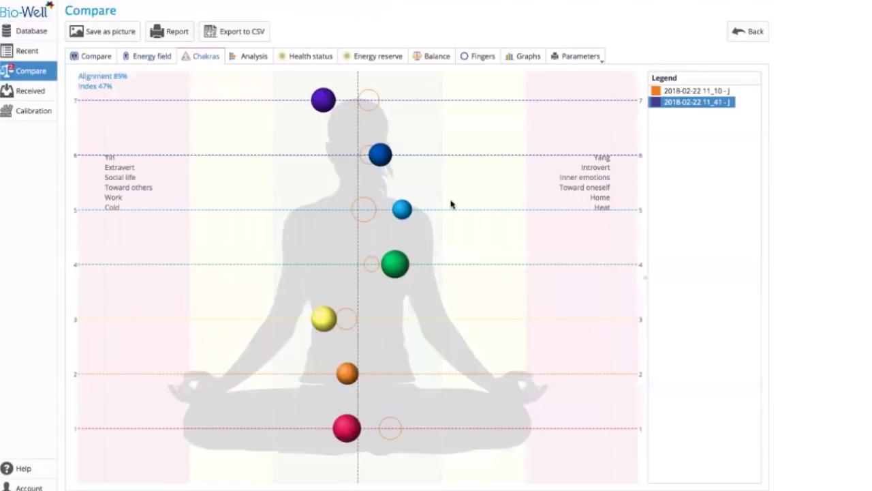
{"action": "left_click", "coordinate": [703, 93]}
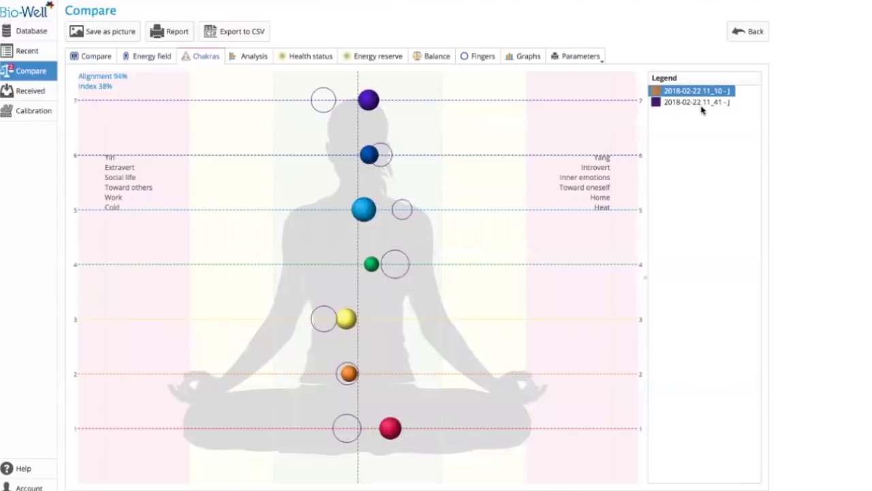
{"action": "left_click", "coordinate": [701, 105]}
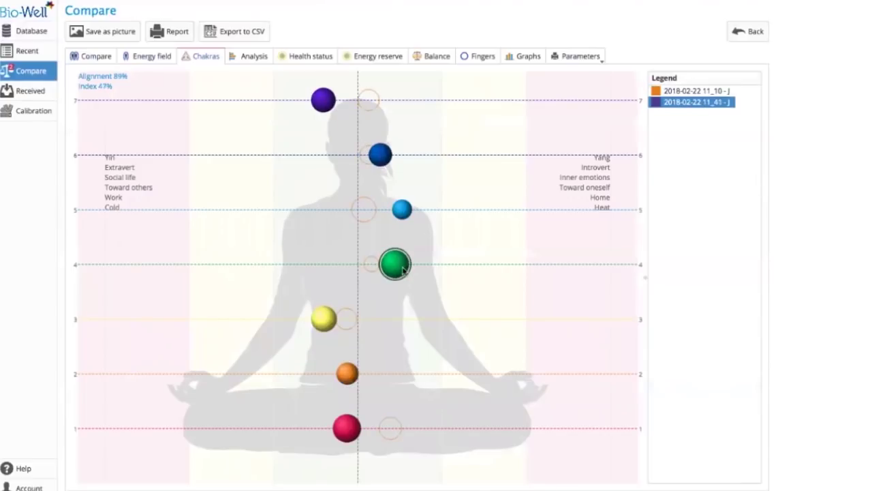
{"action": "left_click", "coordinate": [712, 91]}
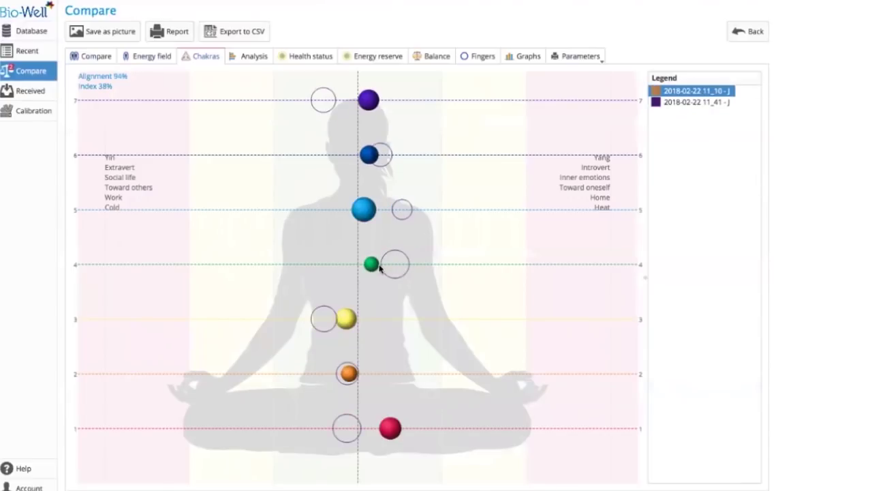
{"action": "left_click", "coordinate": [697, 103]}
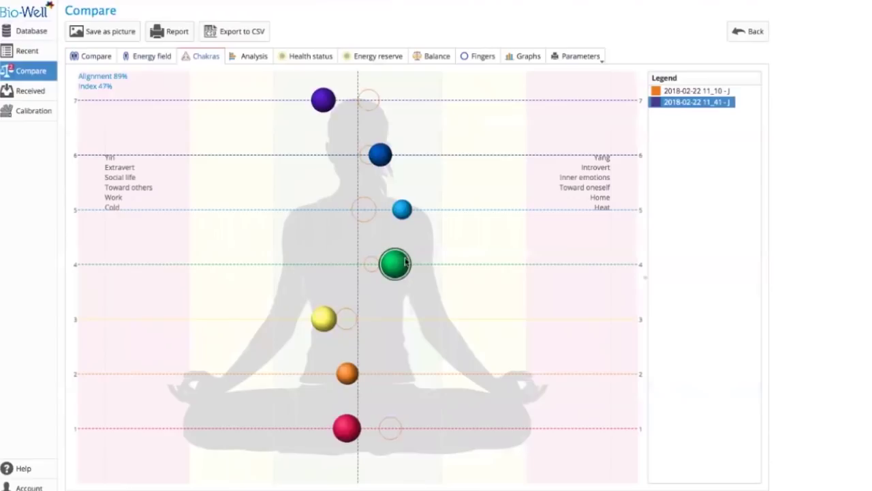
{"action": "left_click", "coordinate": [692, 94]}
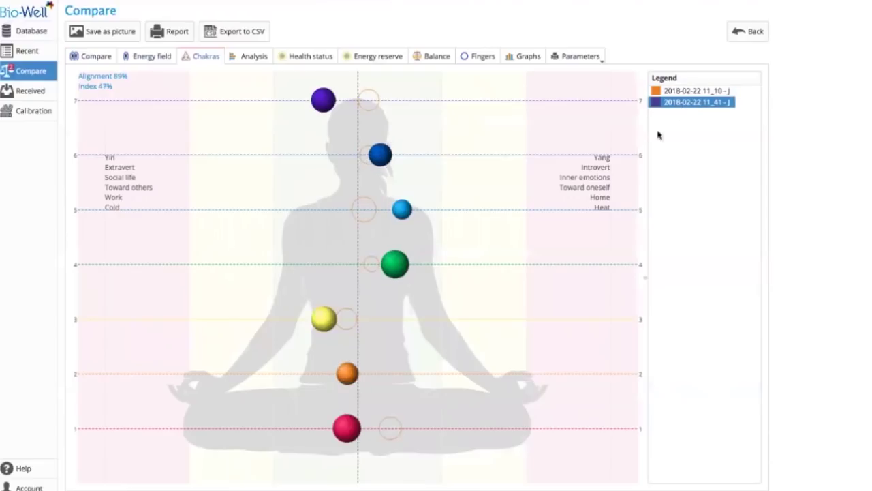
{"action": "left_click", "coordinate": [682, 88]}
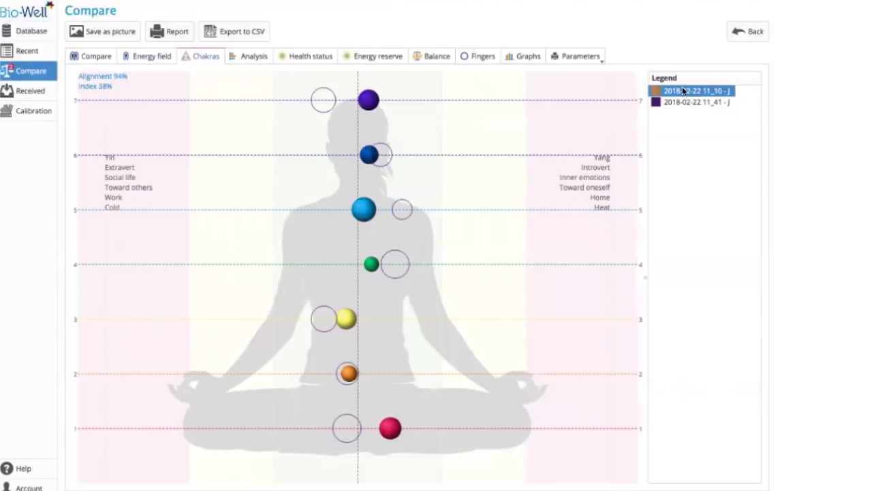
{"action": "left_click", "coordinate": [681, 101]}
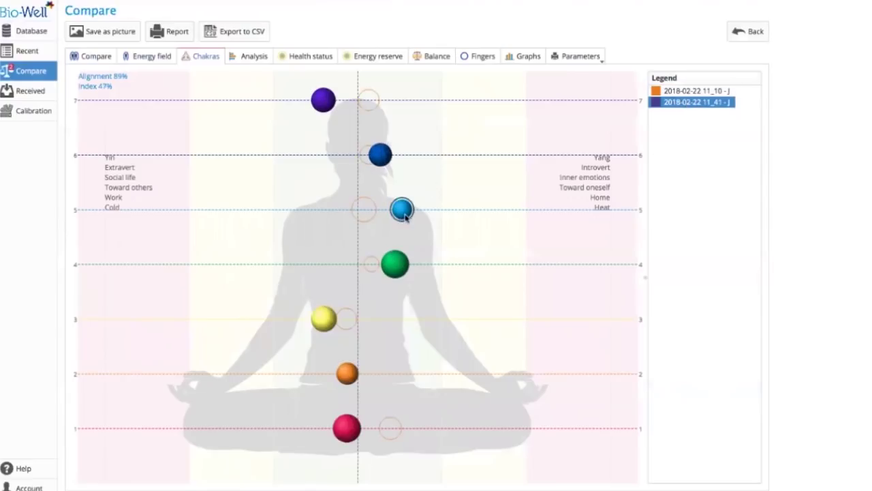
{"action": "left_click", "coordinate": [697, 92]}
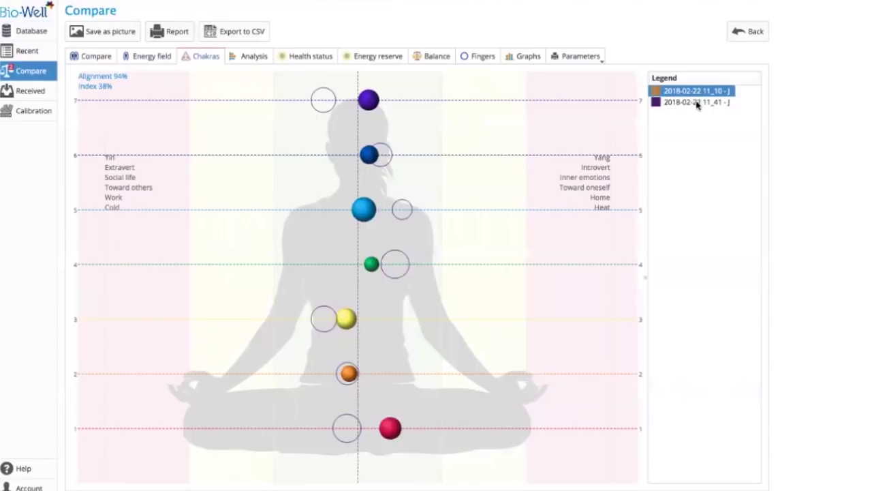
{"action": "left_click", "coordinate": [698, 102]}
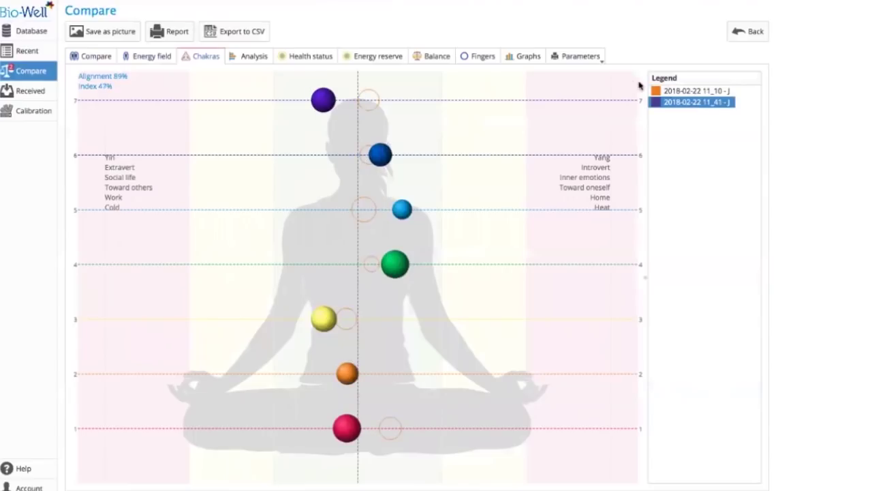
{"action": "left_click", "coordinate": [705, 92]}
{"action": "left_click", "coordinate": [699, 103]}
{"action": "left_click", "coordinate": [701, 92]}
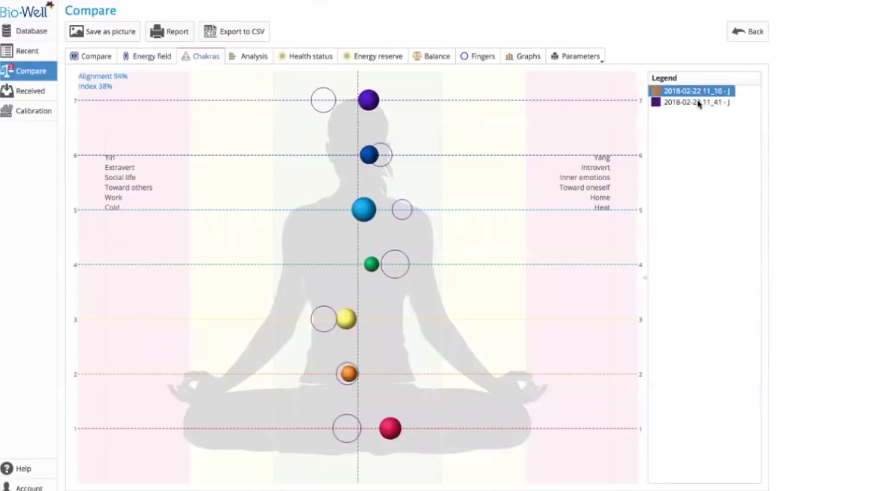
{"action": "left_click", "coordinate": [698, 103]}
{"action": "left_click", "coordinate": [701, 93]}
{"action": "left_click", "coordinate": [698, 102]}
- Show the analysis comparison of both scans and examine their emotional pressure bars
{"action": "left_click", "coordinate": [257, 60]}
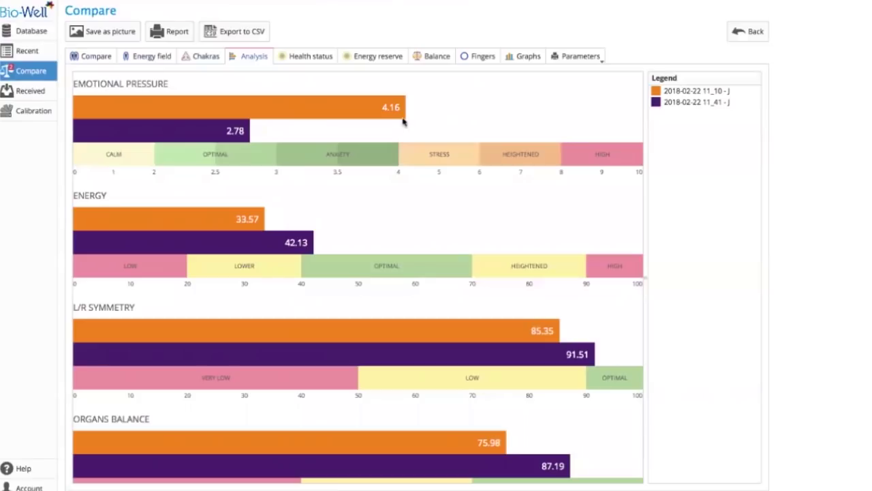
{"action": "mouse_move", "coordinate": [404, 106]}
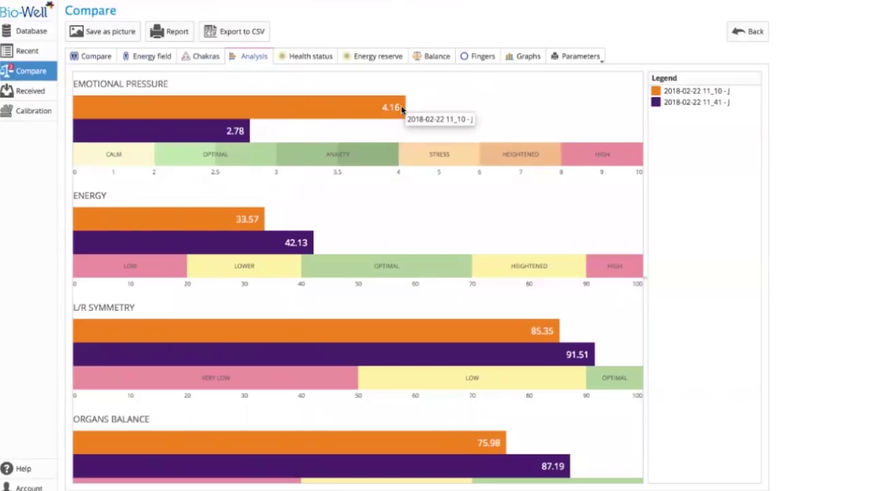
{"action": "mouse_move", "coordinate": [249, 133]}
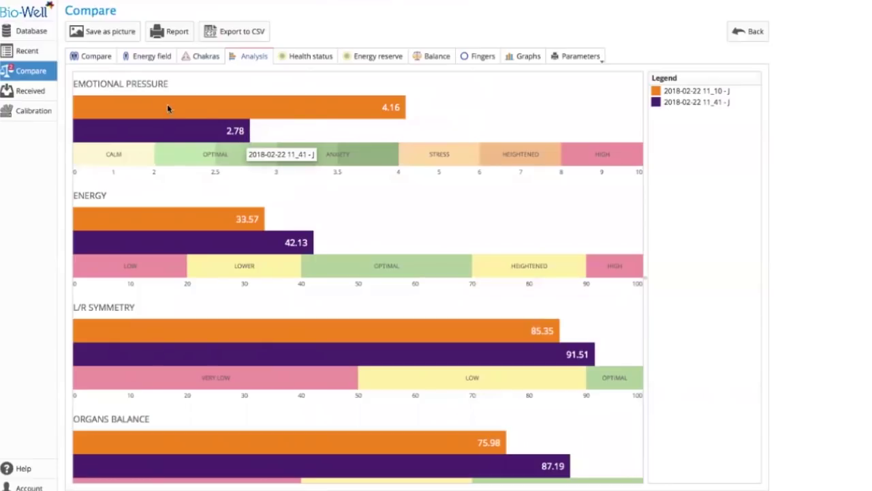
- Examine the energy, L/R symmetry and organs balance bars of the 11:10 and 11:41 scans
{"action": "mouse_move", "coordinate": [171, 216]}
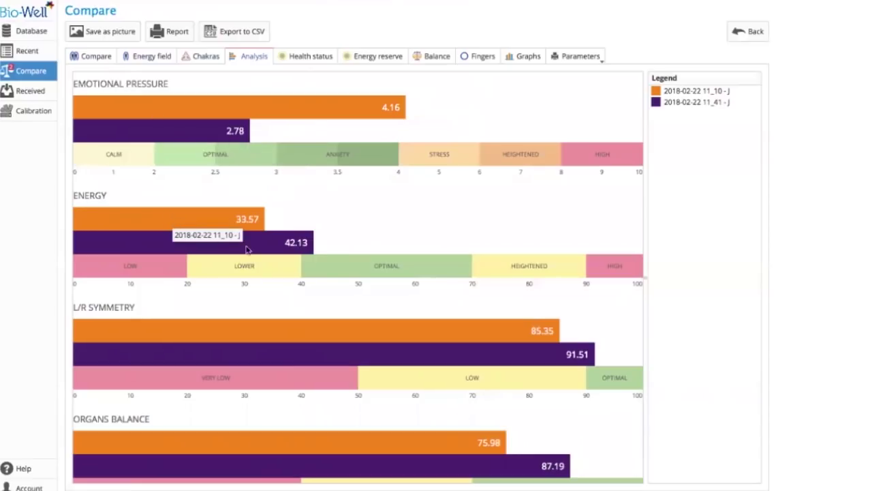
{"action": "mouse_move", "coordinate": [310, 242]}
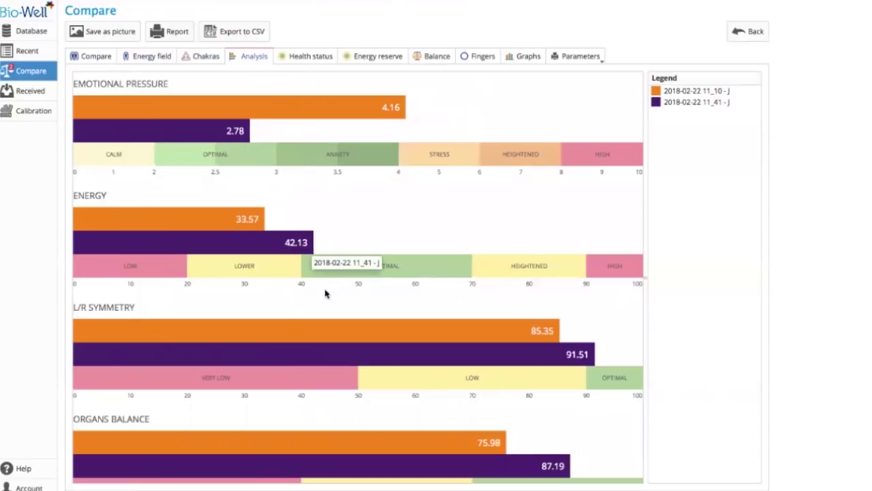
{"action": "mouse_move", "coordinate": [89, 349]}
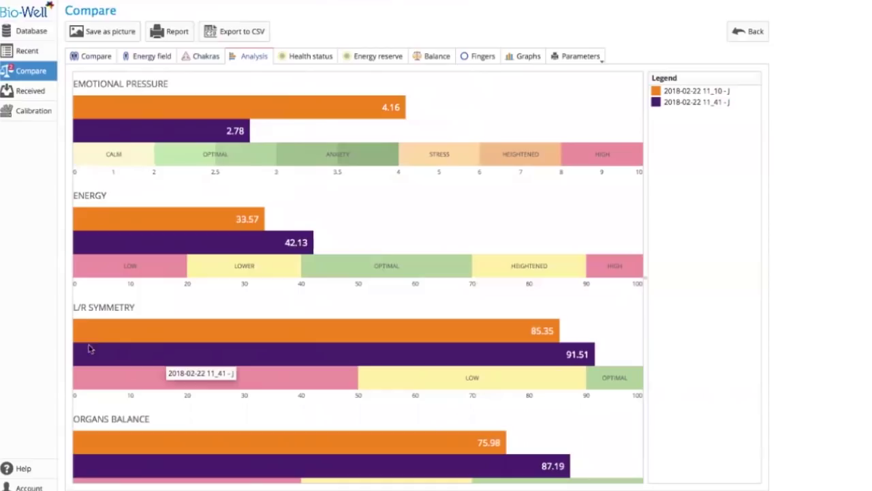
{"action": "mouse_move", "coordinate": [432, 328]}
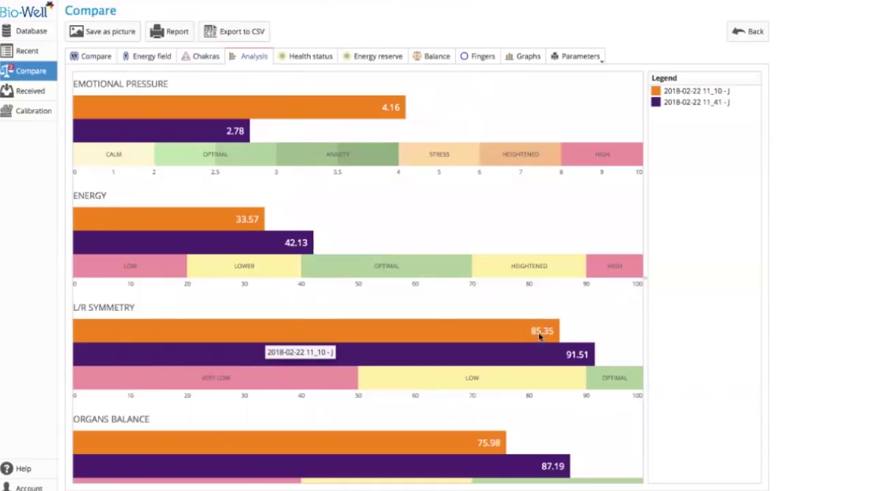
{"action": "mouse_move", "coordinate": [591, 351]}
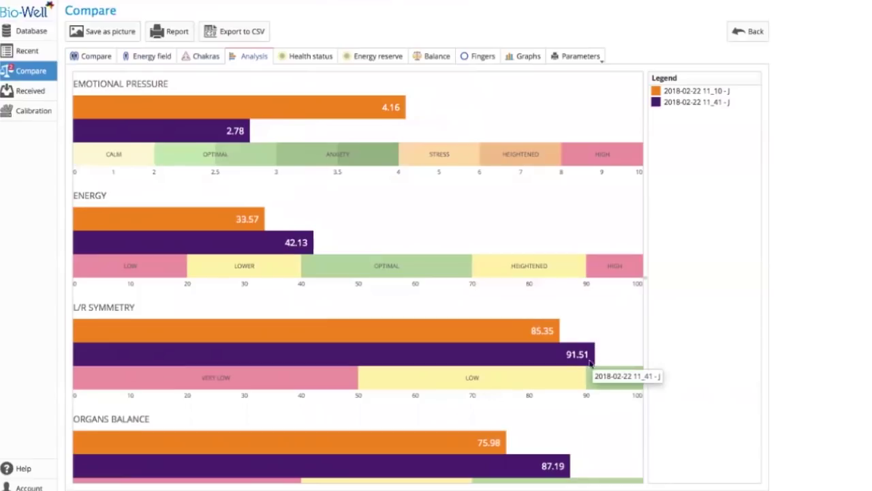
{"action": "scroll", "coordinate": [579, 371], "scroll_direction": "down", "scroll_amount": 1}
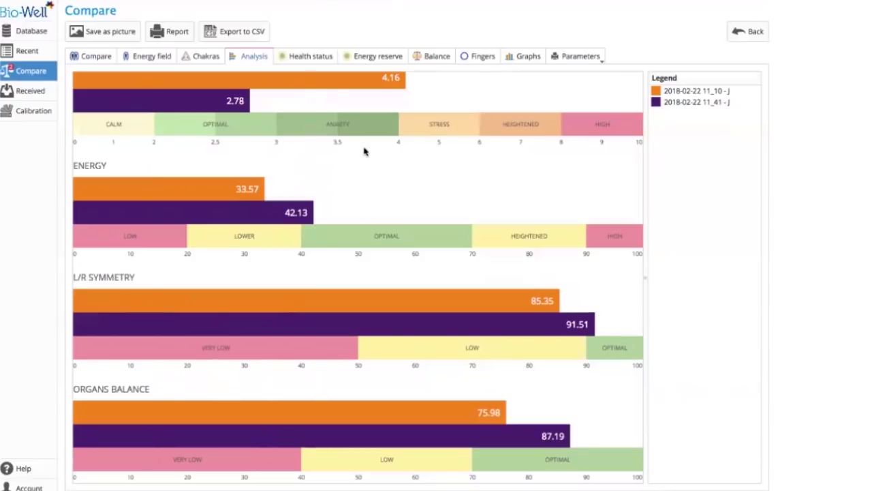
- Glance at the health status comparison and return to the analysis to review all of its bar charts
{"action": "left_click", "coordinate": [318, 59]}
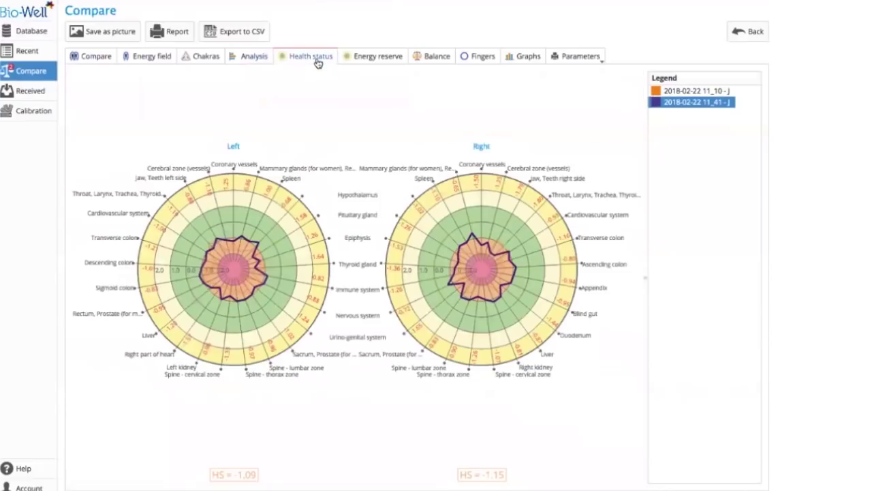
{"action": "left_click", "coordinate": [263, 61]}
{"action": "scroll", "coordinate": [388, 194], "scroll_direction": "up", "scroll_amount": 1}
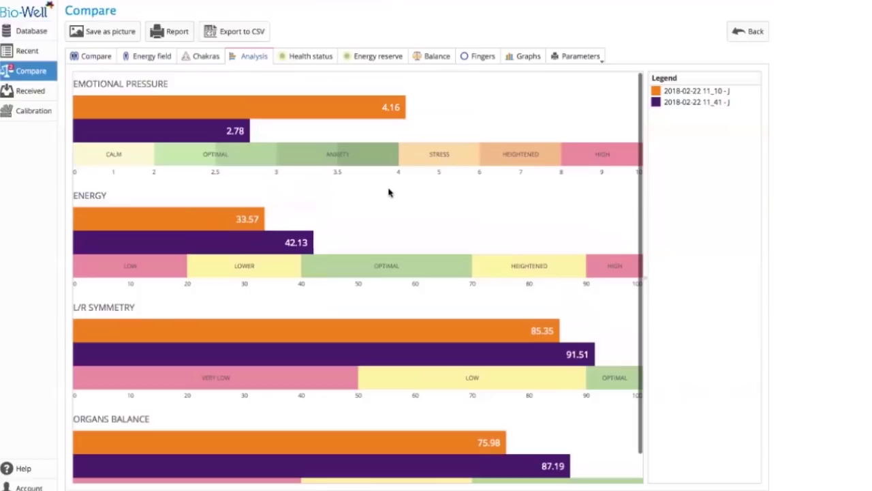
{"action": "scroll", "coordinate": [388, 193], "scroll_direction": "down", "scroll_amount": 1}
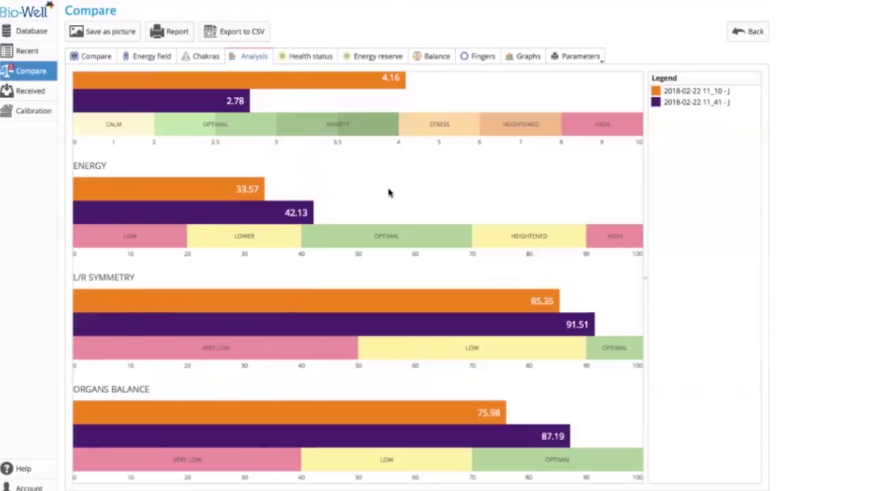
{"action": "scroll", "coordinate": [392, 163], "scroll_direction": "up", "scroll_amount": 1}
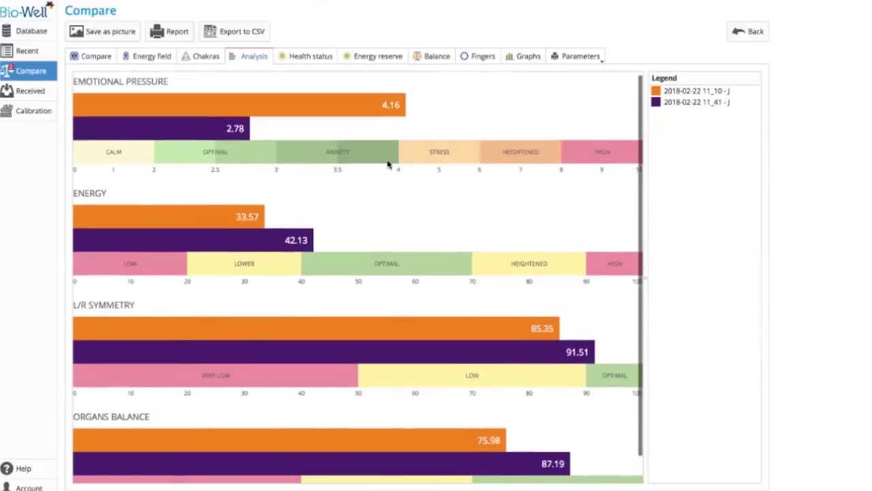
{"action": "scroll", "coordinate": [487, 345], "scroll_direction": "down", "scroll_amount": 1}
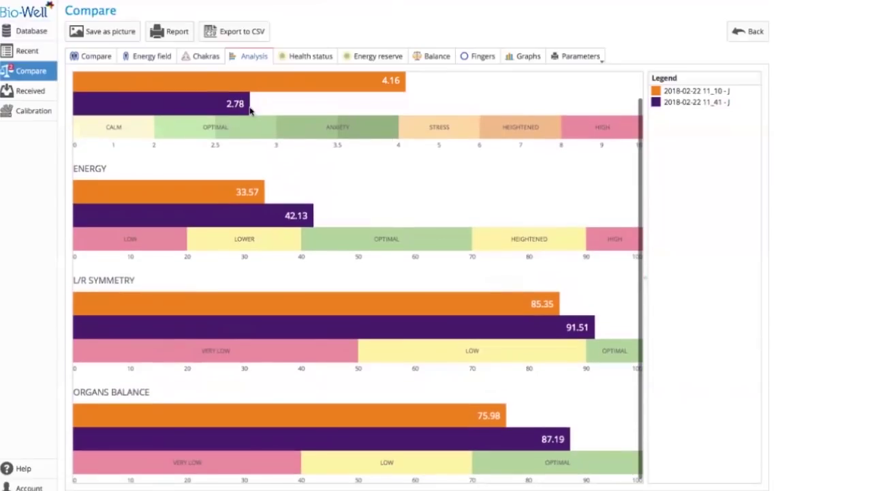
- Revisit the overlaid energy fields and show both scans' front-view energy fields side by side
{"action": "left_click", "coordinate": [204, 56]}
{"action": "left_click", "coordinate": [147, 55]}
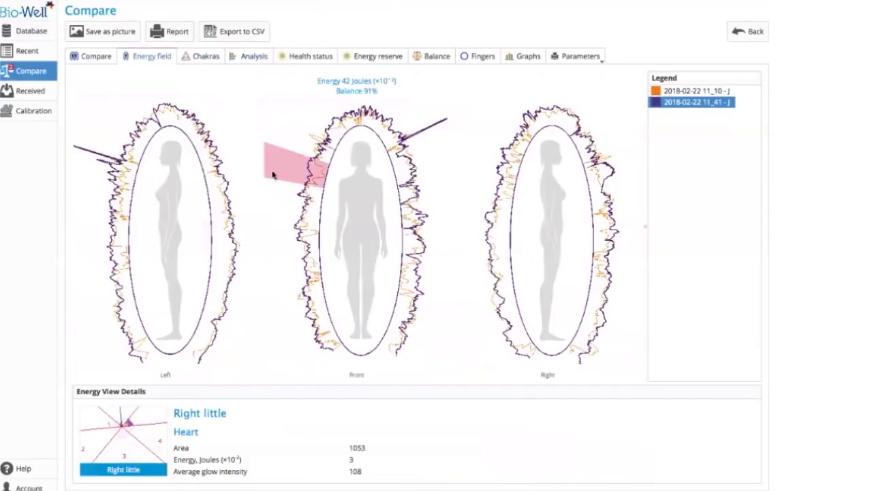
{"action": "left_click", "coordinate": [95, 58]}
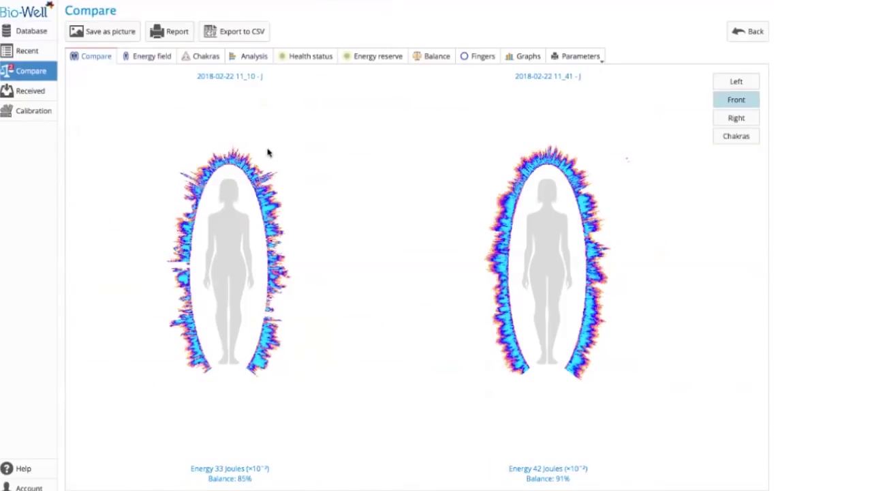
- Bring back the analysis comparison and recheck the bars from emotional pressure to organs balance
{"action": "left_click", "coordinate": [302, 58]}
{"action": "left_click", "coordinate": [255, 59]}
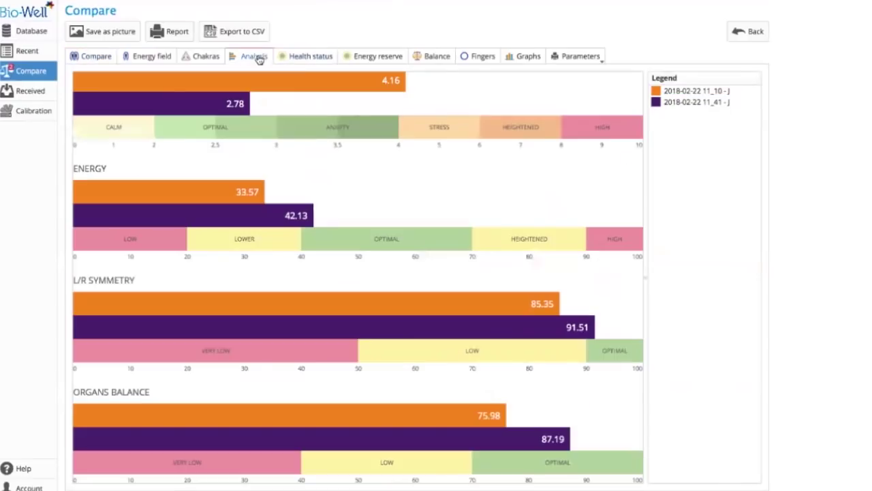
{"action": "left_click", "coordinate": [311, 62]}
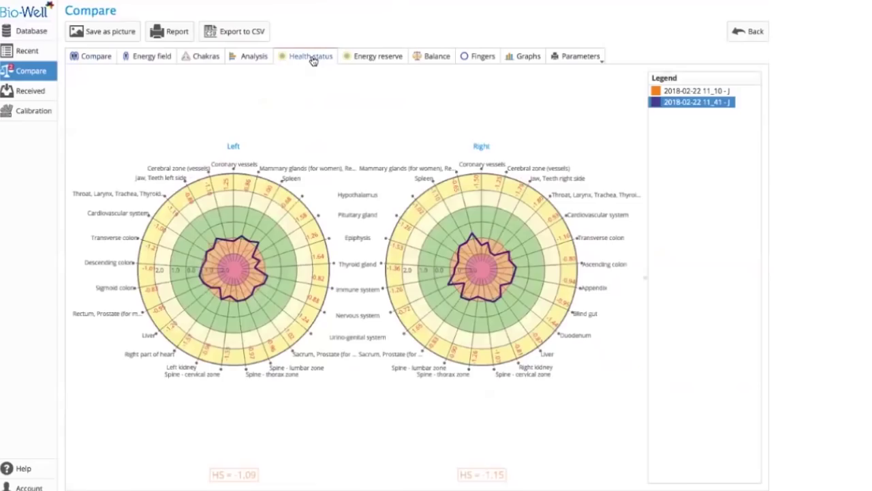
{"action": "left_click", "coordinate": [256, 59]}
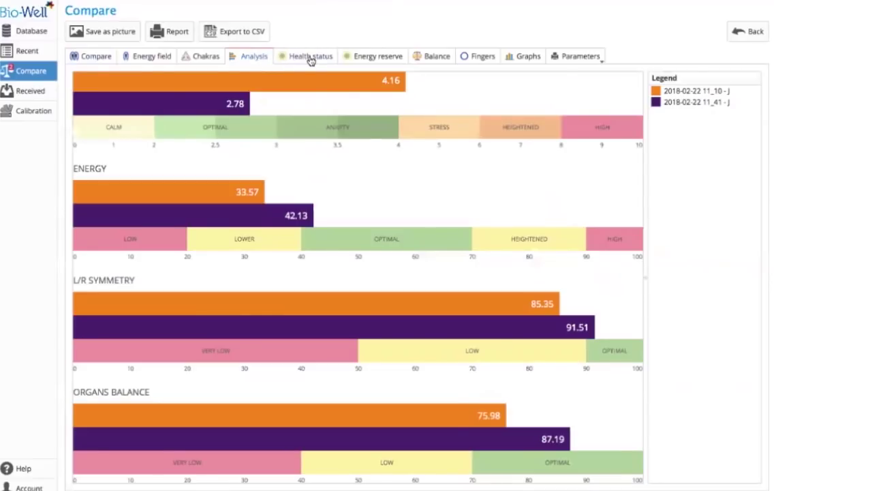
{"action": "scroll", "coordinate": [308, 108], "scroll_direction": "down", "scroll_amount": 1}
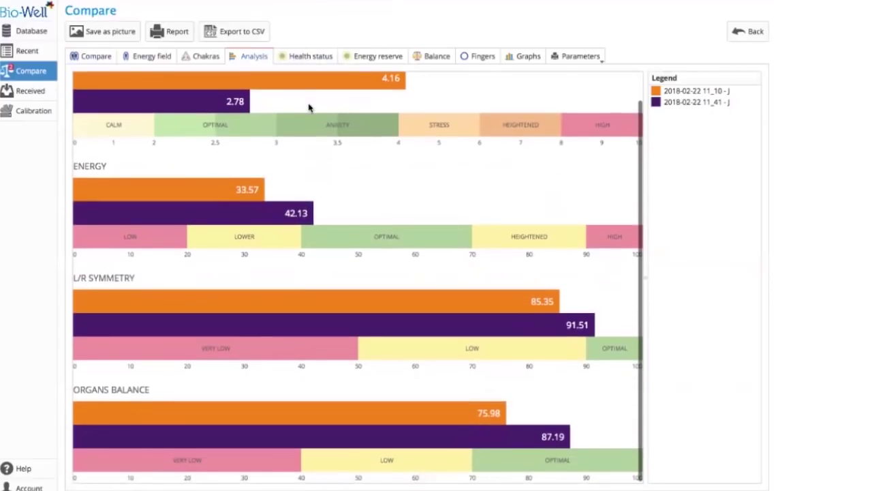
{"action": "scroll", "coordinate": [315, 109], "scroll_direction": "up", "scroll_amount": 1}
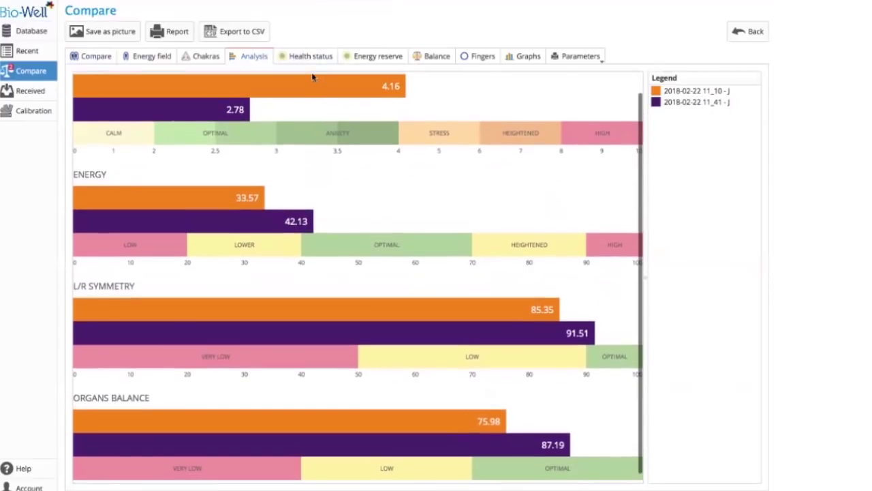
- Show the health status comparison and alternately highlight the 11:10 and 11:41 outlines, finishing on 11:41
{"action": "left_click", "coordinate": [312, 59]}
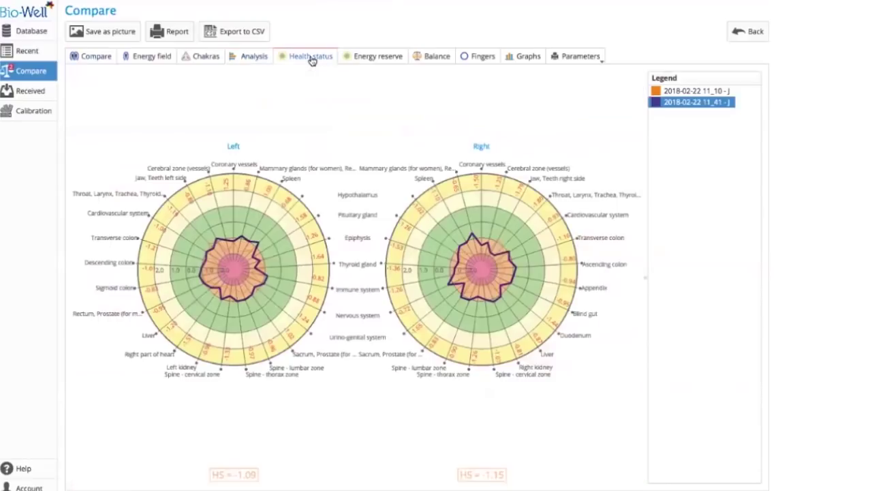
{"action": "left_click", "coordinate": [688, 93]}
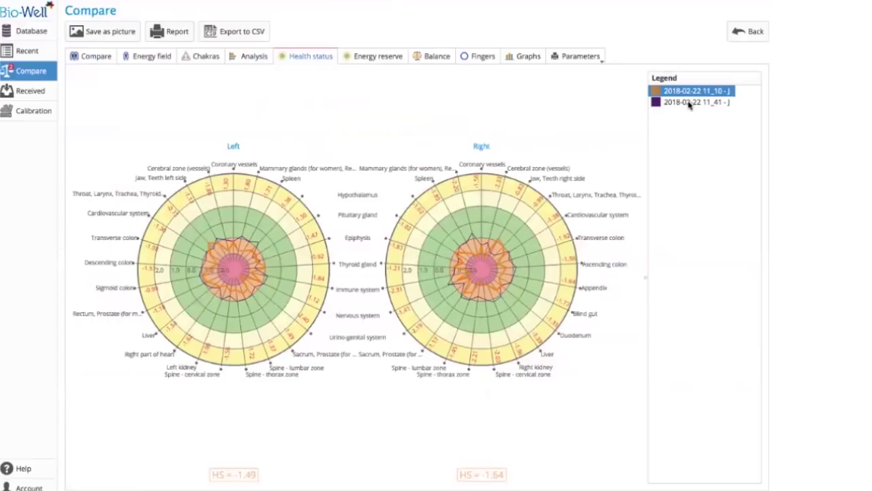
{"action": "left_click", "coordinate": [689, 102]}
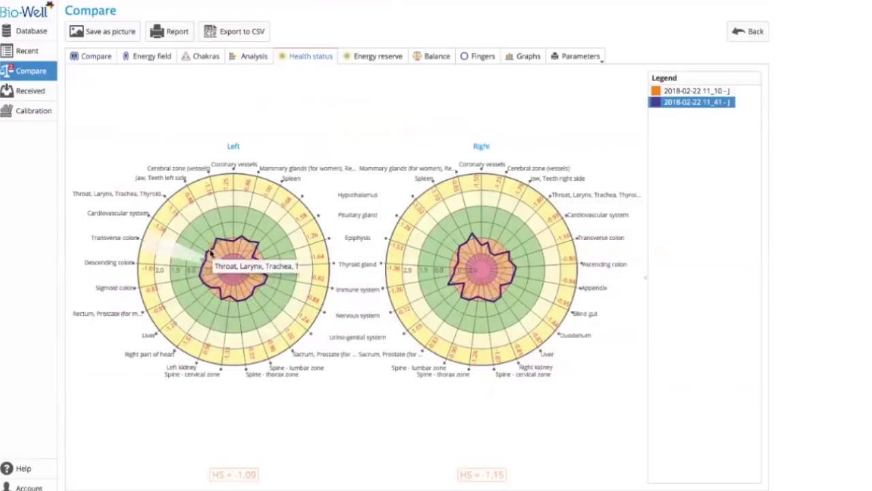
{"action": "left_click", "coordinate": [674, 93]}
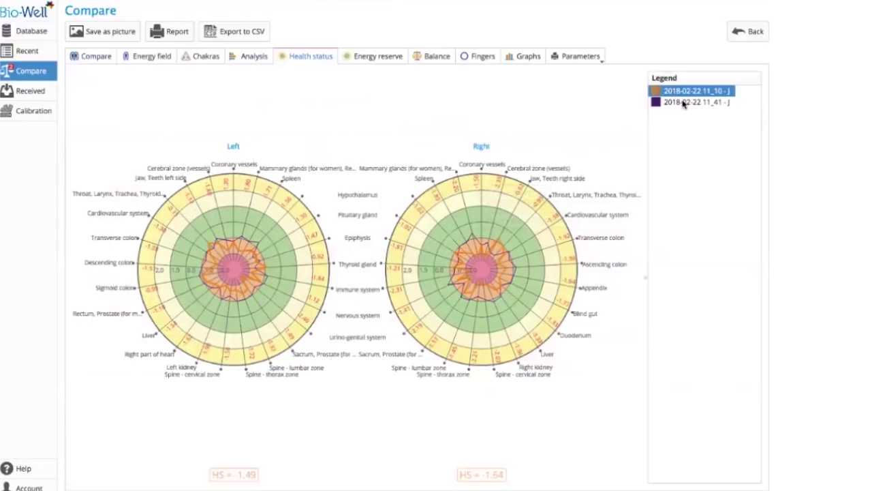
{"action": "left_click", "coordinate": [684, 103]}
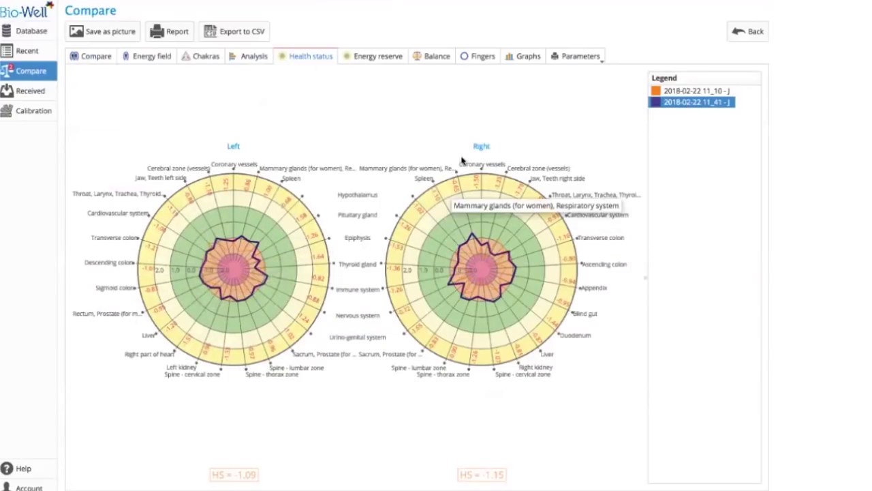
- Show the energy reserve comparison and switch repeatedly between the 11:10 and 11:41 outlines on both wheels
{"action": "left_click", "coordinate": [382, 60]}
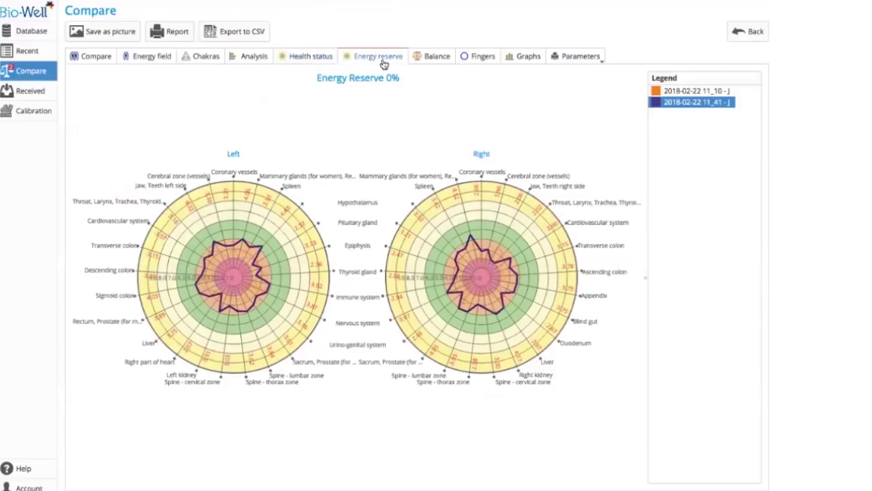
{"action": "left_click", "coordinate": [693, 103]}
{"action": "left_click", "coordinate": [693, 103]}
{"action": "left_click", "coordinate": [691, 105]}
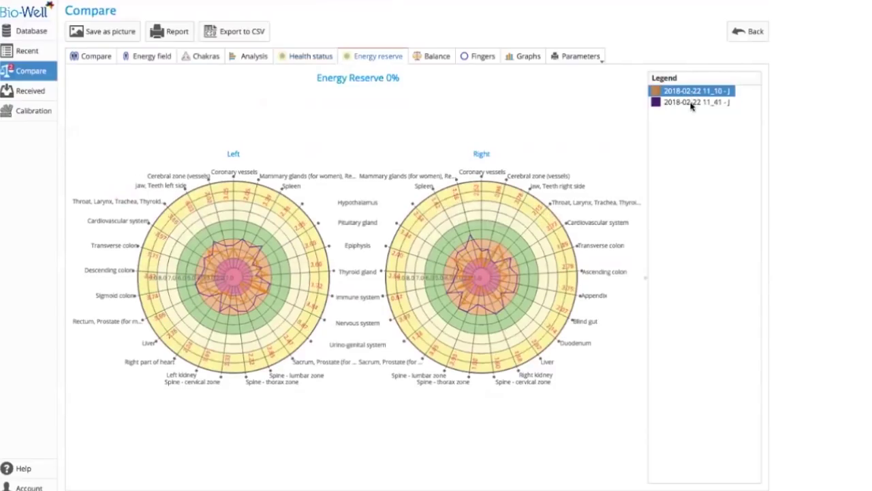
{"action": "left_click", "coordinate": [691, 103]}
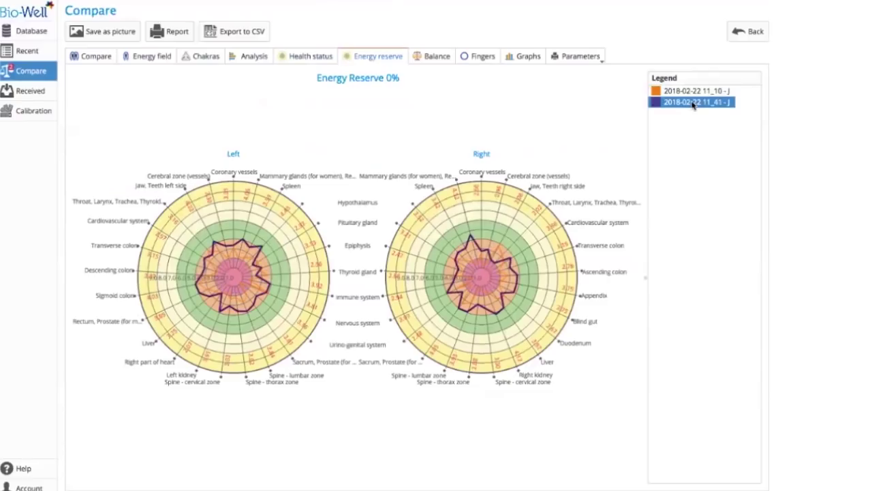
{"action": "left_click", "coordinate": [694, 92]}
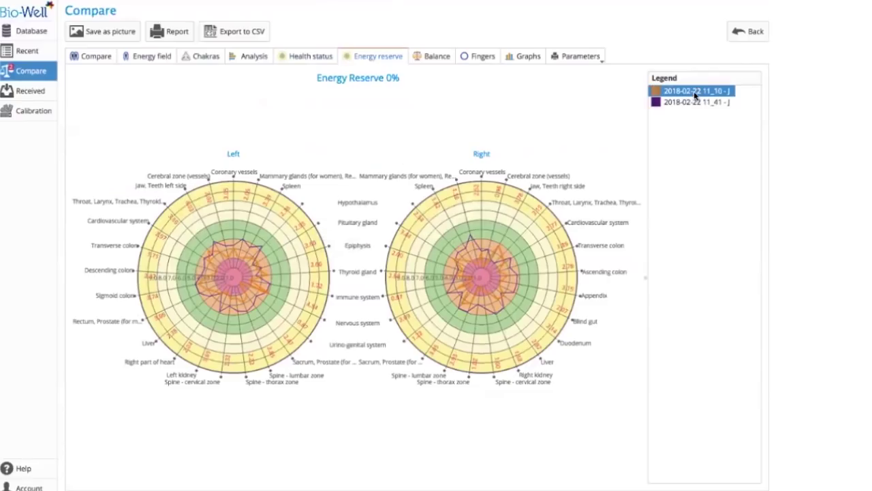
{"action": "left_click", "coordinate": [695, 104]}
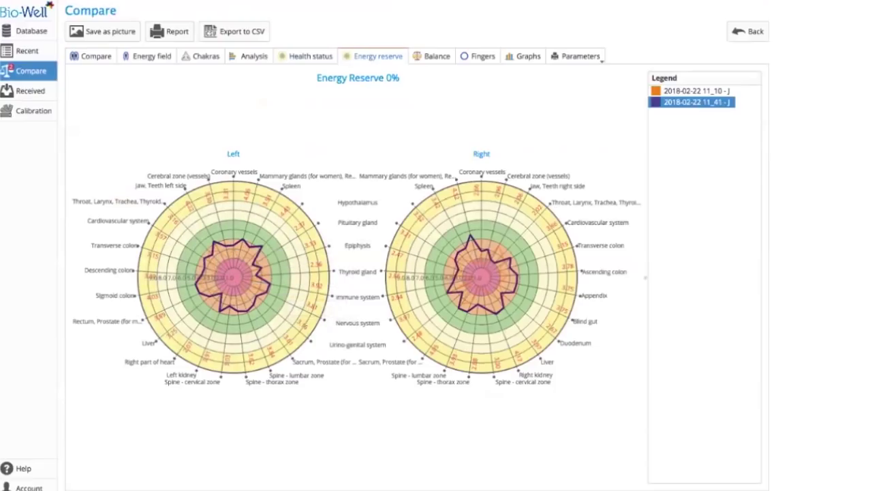
{"action": "left_click", "coordinate": [692, 91]}
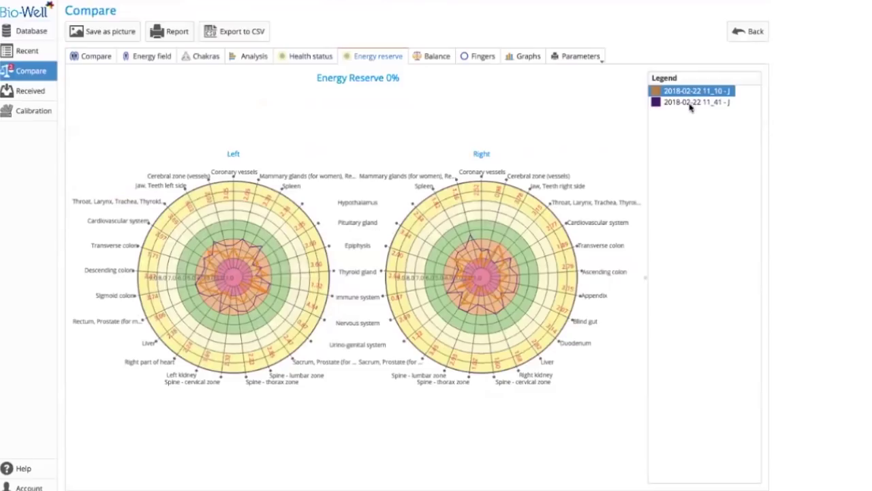
{"action": "left_click", "coordinate": [690, 102]}
- Show the organ balance chart for all systems and compare it by switching between the 11:10 and 11:41 scans
{"action": "left_click", "coordinate": [431, 56]}
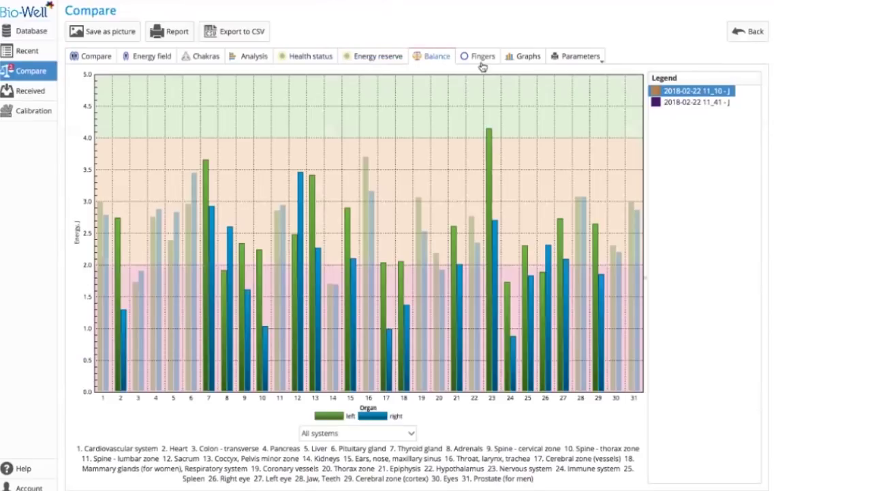
{"action": "left_click", "coordinate": [684, 102]}
{"action": "left_click", "coordinate": [689, 92]}
{"action": "left_click", "coordinate": [689, 102]}
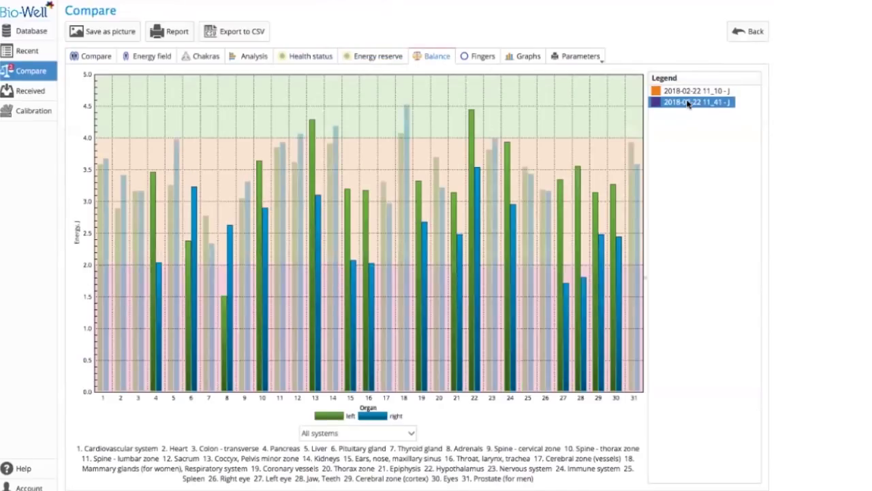
{"action": "left_click", "coordinate": [688, 92]}
{"action": "left_click", "coordinate": [688, 102]}
- Show the individual finger images of the 11:10 scan and go through them from right thumb to left middle
{"action": "left_click", "coordinate": [485, 60]}
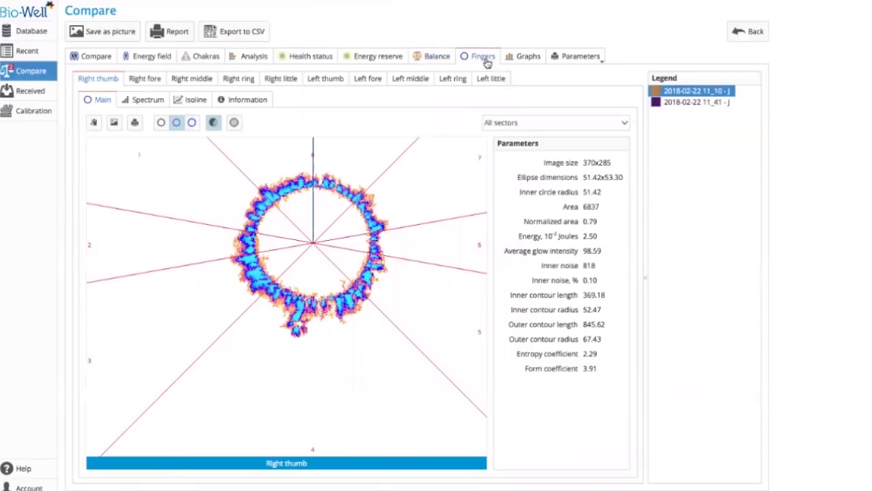
{"action": "left_click", "coordinate": [154, 80]}
{"action": "left_click", "coordinate": [198, 80]}
{"action": "left_click", "coordinate": [238, 79]}
{"action": "left_click", "coordinate": [281, 80]}
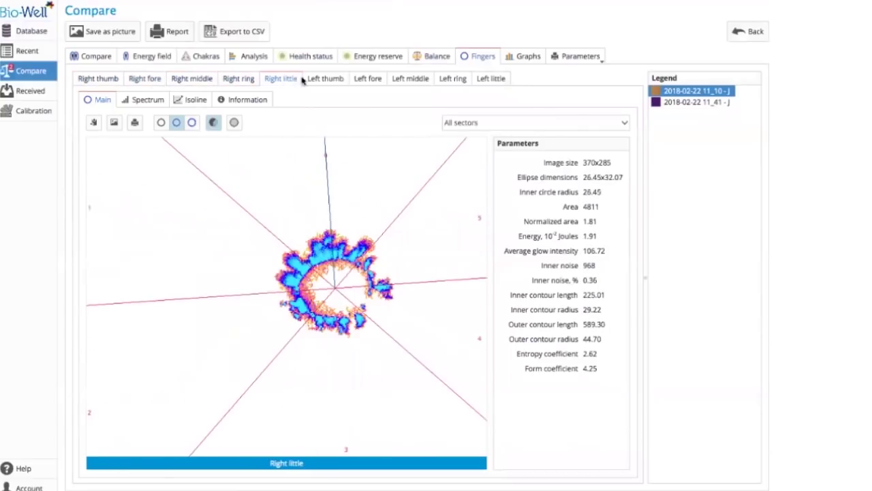
{"action": "left_click", "coordinate": [327, 79]}
{"action": "left_click", "coordinate": [368, 80]}
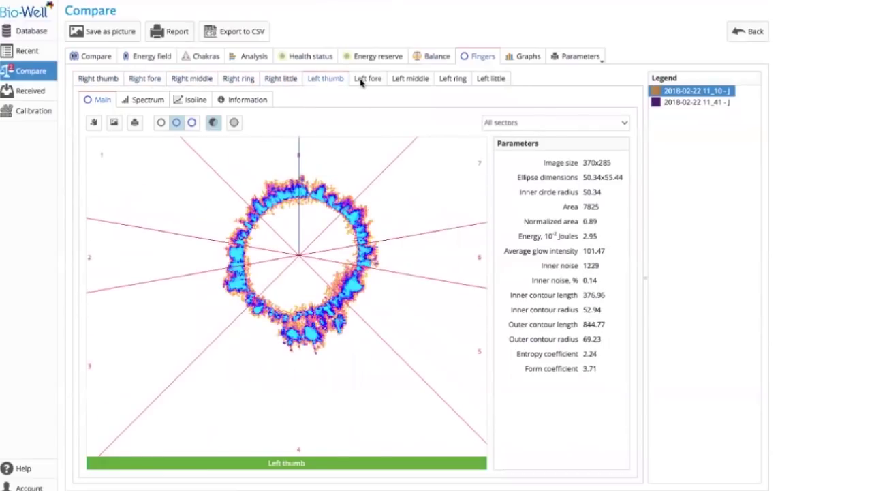
{"action": "left_click", "coordinate": [410, 80]}
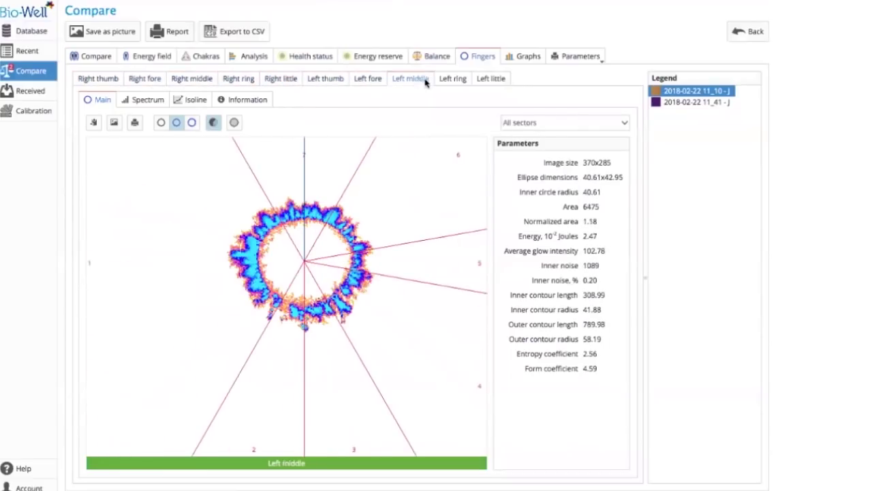
- Show the right ring finger and compare its image in the grayscale, 7-color and remaining color palettes, finishing on 7 colors
{"action": "left_click", "coordinate": [236, 79]}
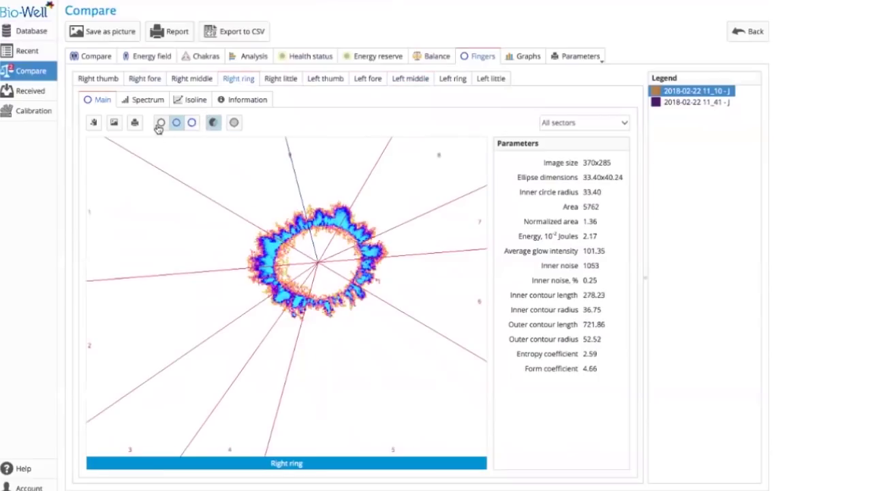
{"action": "left_click", "coordinate": [143, 101]}
{"action": "left_click", "coordinate": [101, 99]}
{"action": "left_click", "coordinate": [161, 122]}
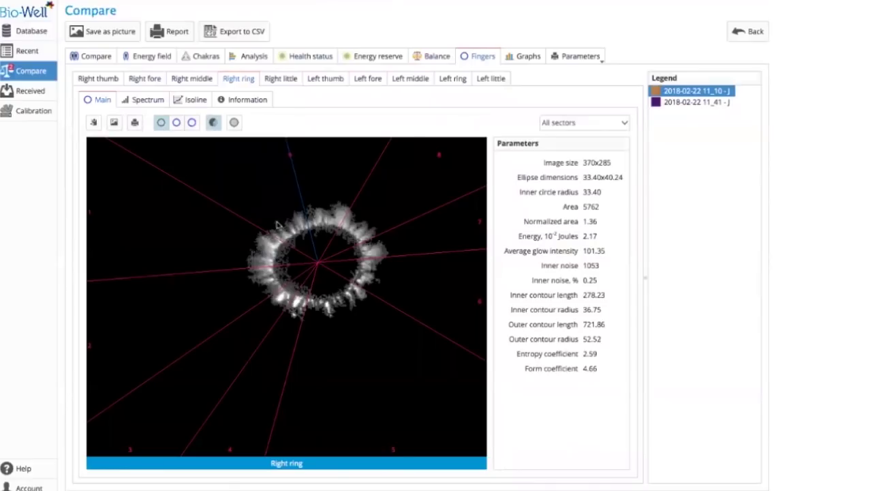
{"action": "left_click", "coordinate": [177, 123]}
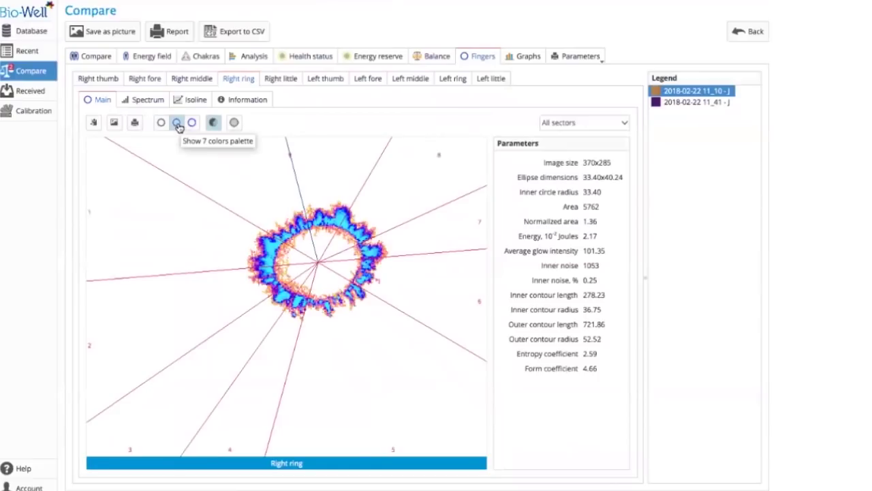
{"action": "left_click", "coordinate": [194, 124]}
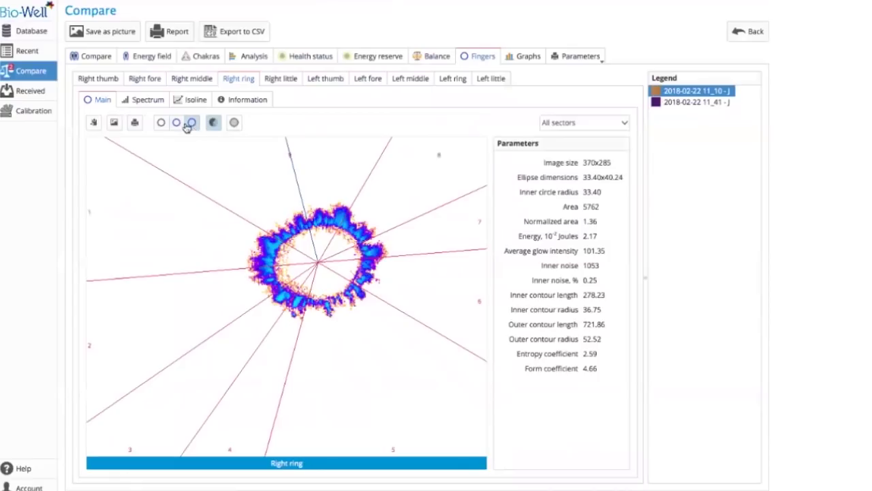
{"action": "left_click", "coordinate": [176, 123]}
{"action": "left_click", "coordinate": [193, 124]}
{"action": "left_click", "coordinate": [176, 123]}
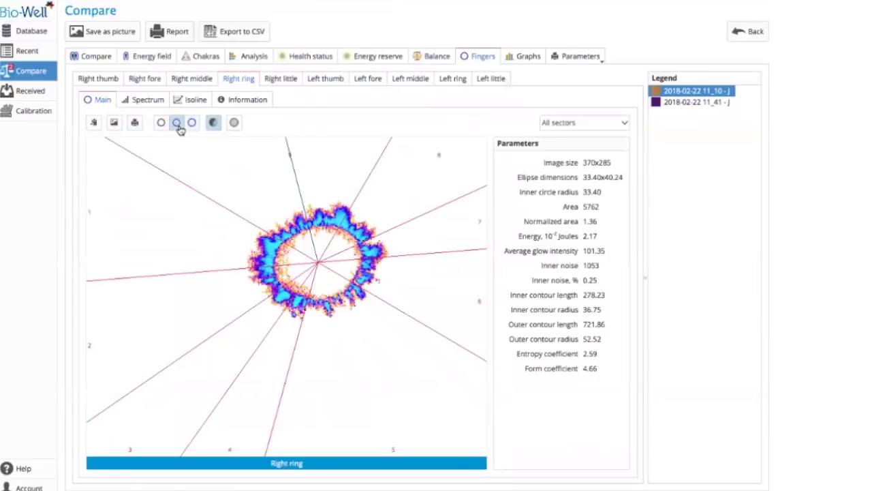
- Toggle the contour lines on the right ring finger image repeatedly, leaving them hidden
{"action": "left_click", "coordinate": [235, 123]}
{"action": "left_click", "coordinate": [234, 123]}
{"action": "left_click", "coordinate": [235, 123]}
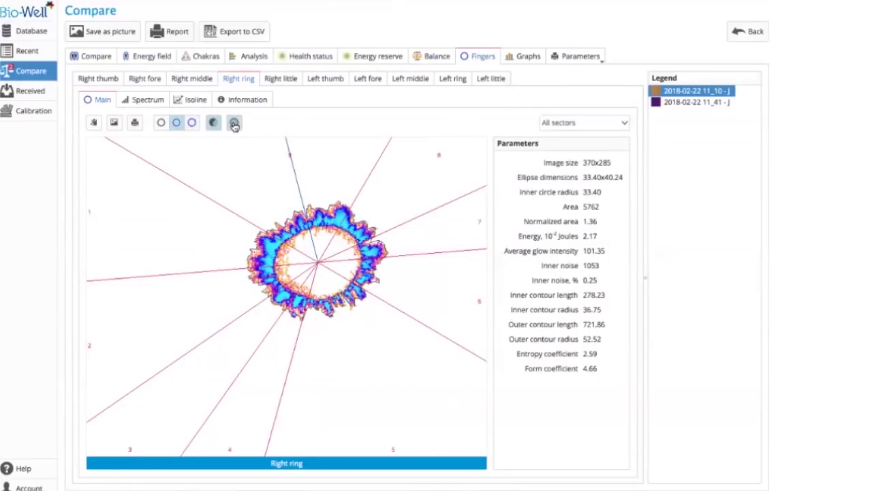
{"action": "left_click", "coordinate": [234, 123]}
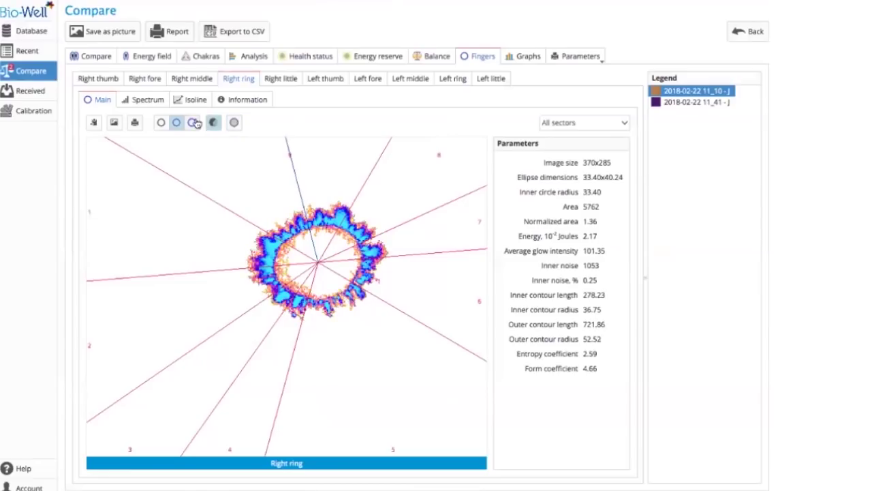
- Review the right ring finger's intensity spectrum, isoline chart and per-sector information table
{"action": "left_click", "coordinate": [135, 100]}
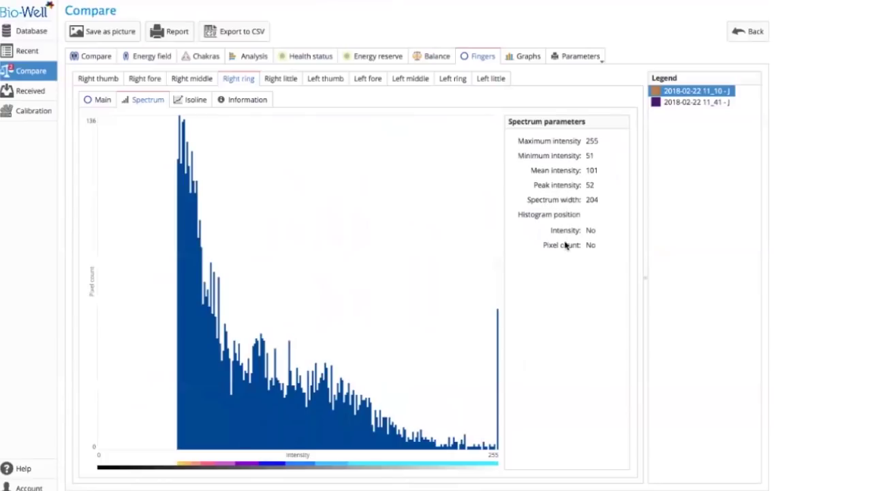
{"action": "left_click", "coordinate": [192, 102]}
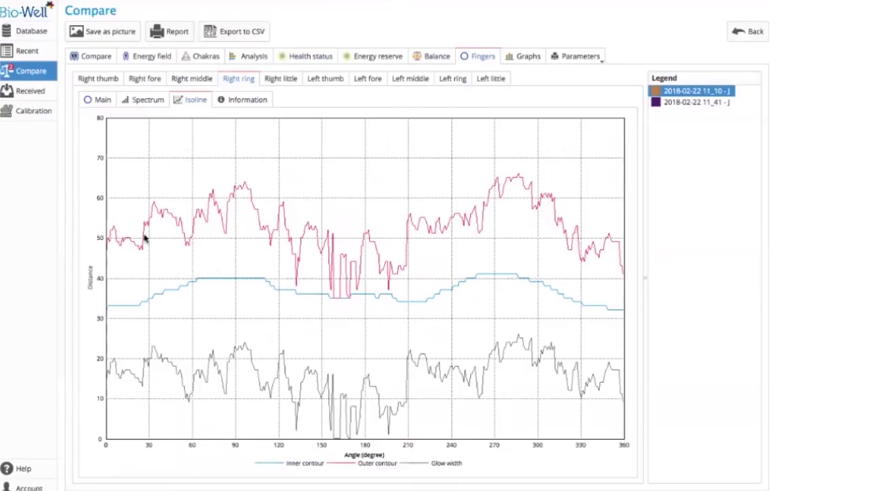
{"action": "left_click", "coordinate": [244, 100]}
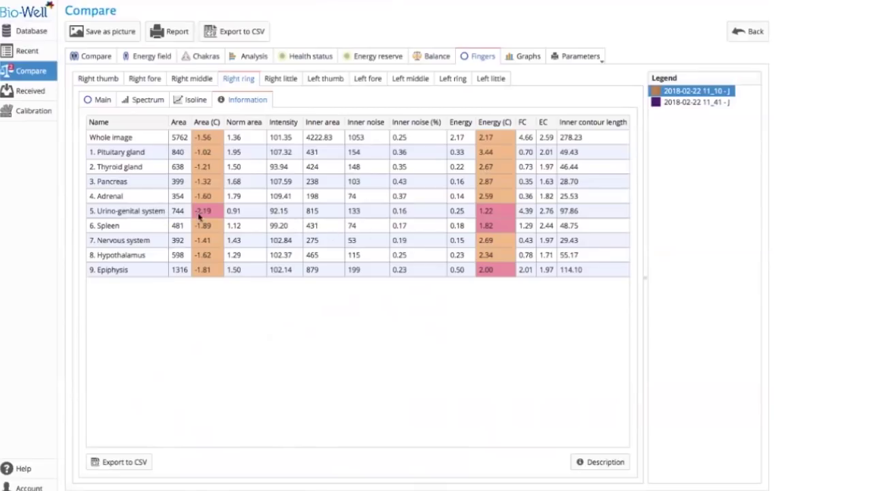
- Show the comparison graphs of left, front and right energy and chakras alignment for both scans
{"action": "left_click", "coordinate": [532, 58]}
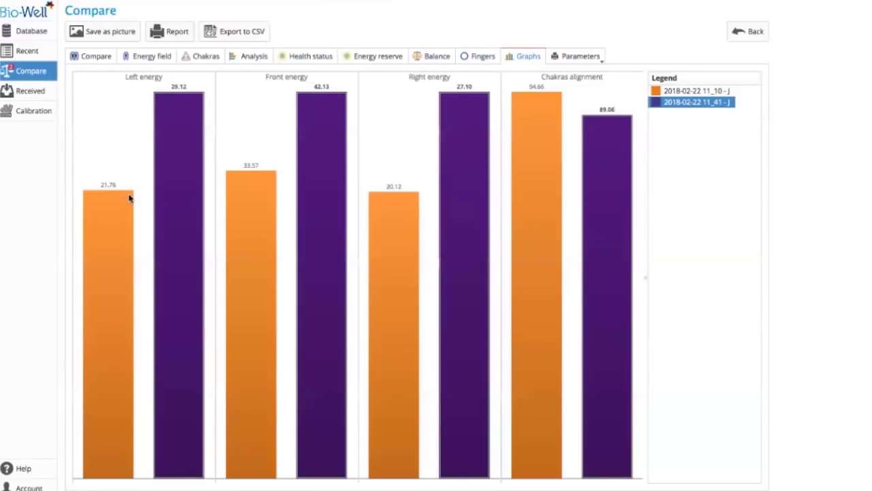